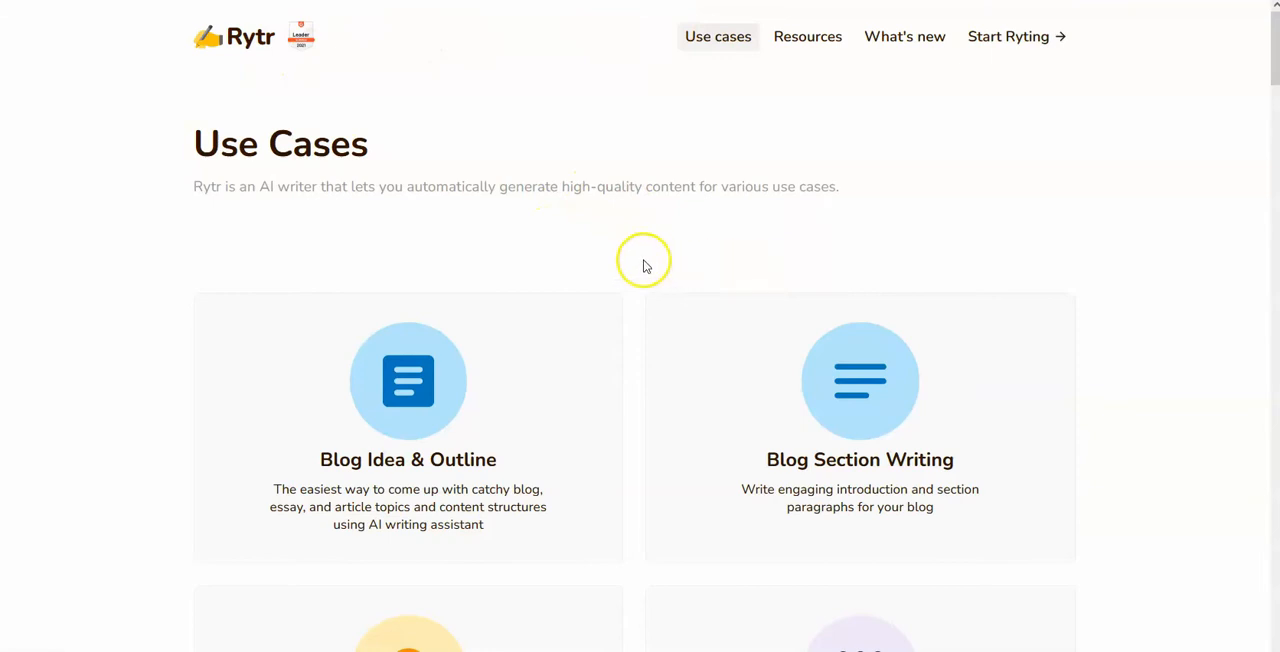
Step: Examine the available writing use cases on the Use Cases page and open the Landing Page & Website Copies use case
scroll(371, 165, "down", 5)
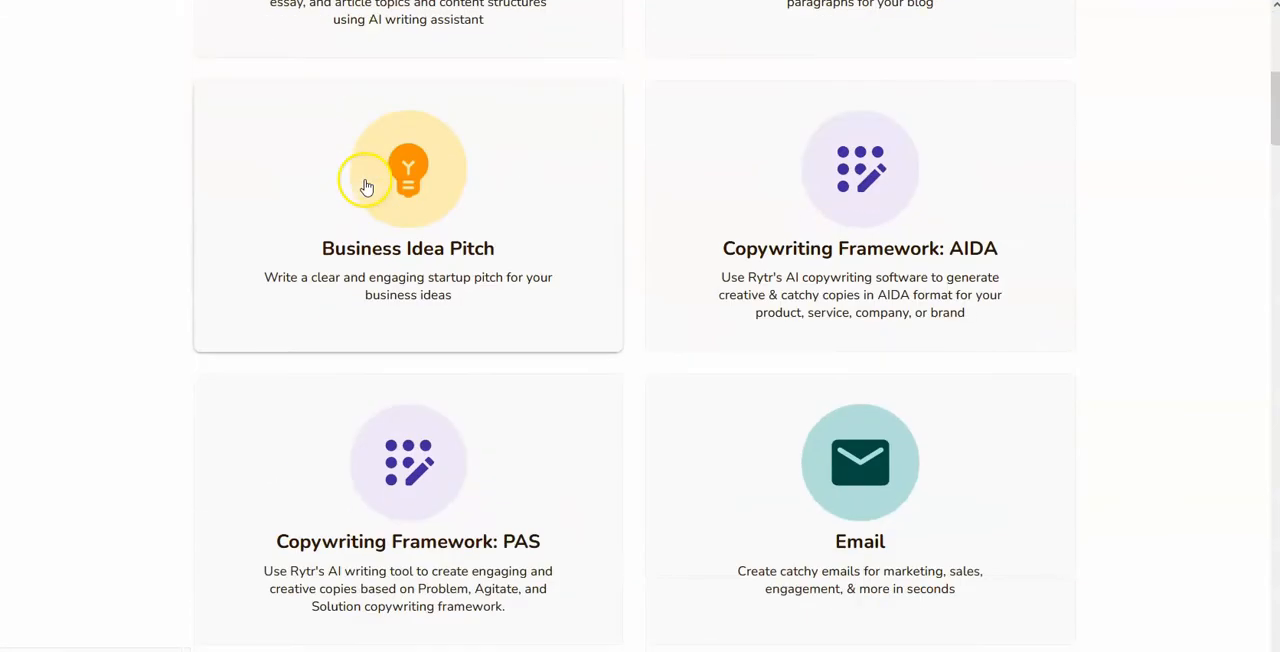
scroll(366, 195, "down", 2)
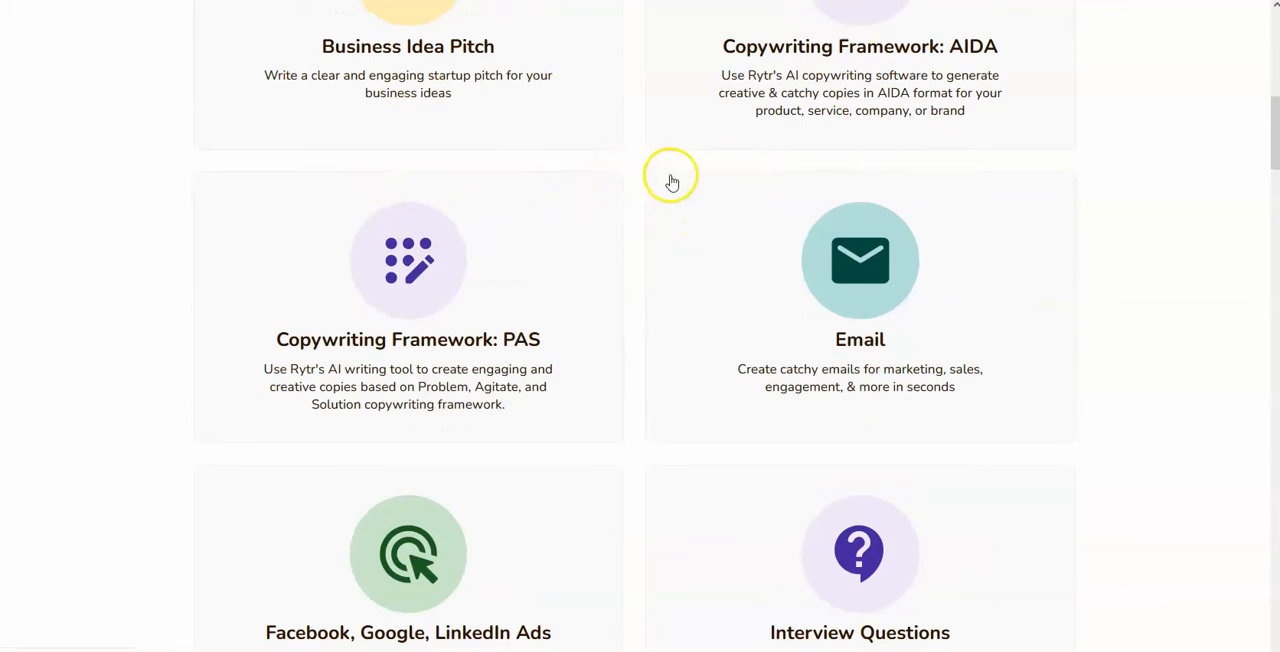
scroll(815, 172, "up", 1)
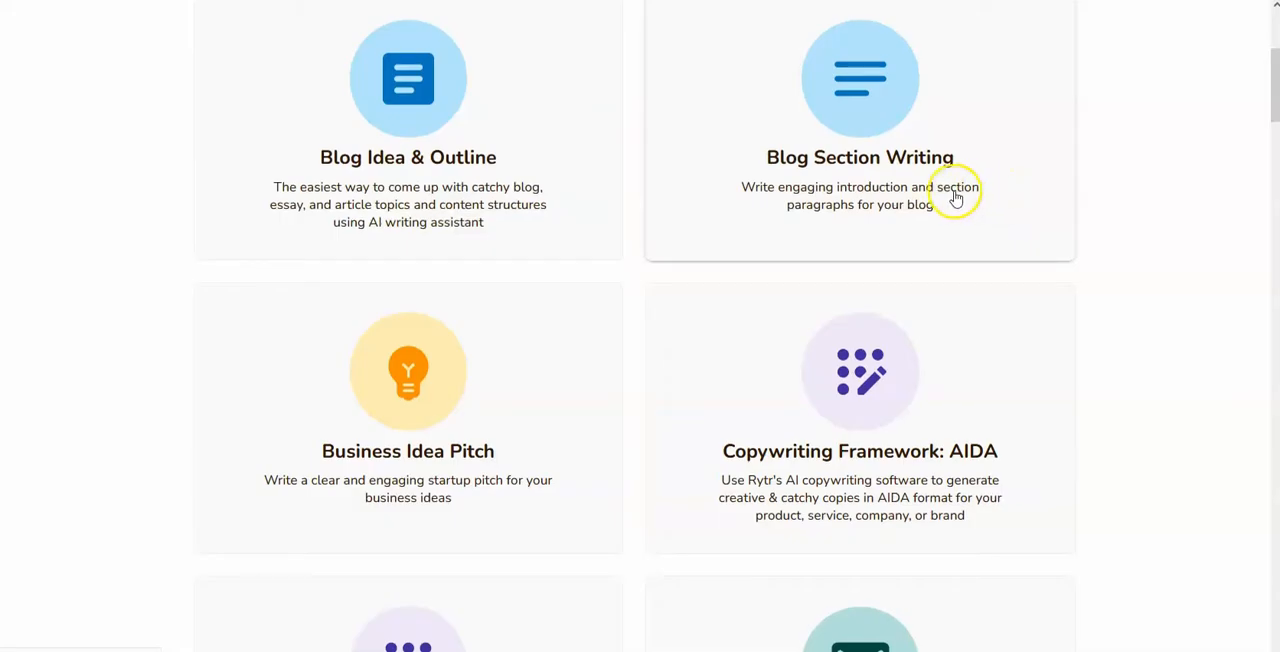
scroll(443, 200, "up", 3)
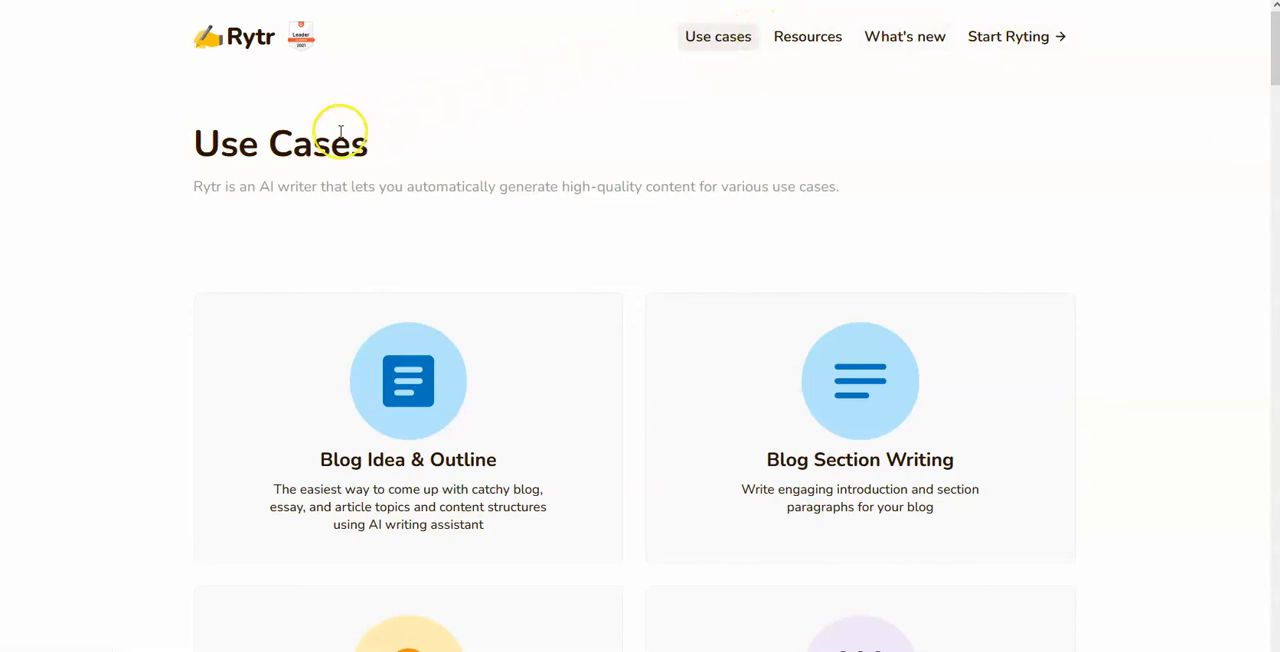
scroll(338, 131, "down", 1)
scroll(330, 128, "up", 1)
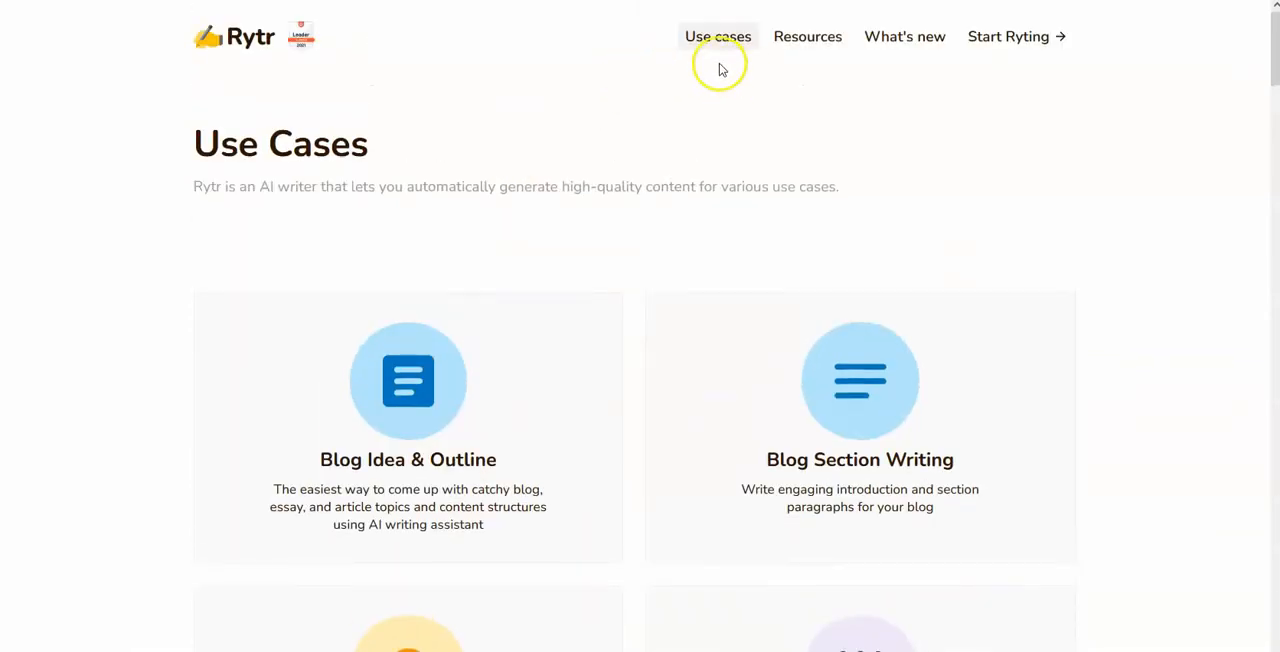
scroll(410, 215, "down", 2)
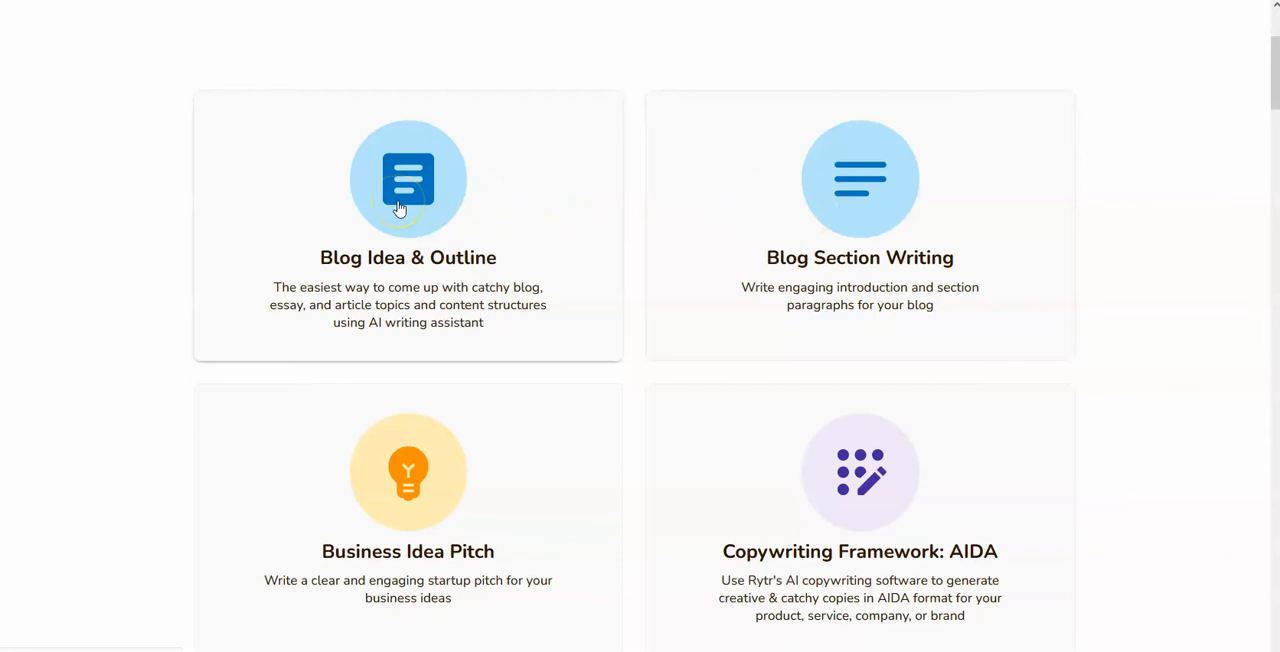
scroll(493, 273, "down", 1)
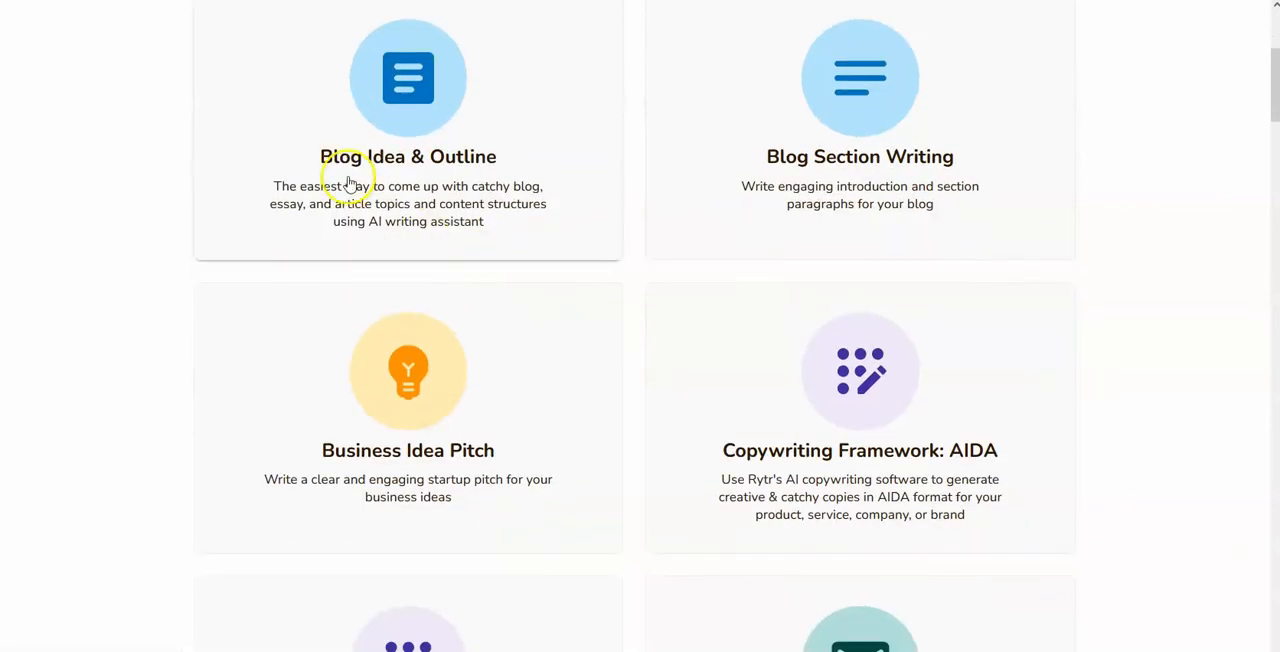
scroll(360, 190, "up", 1)
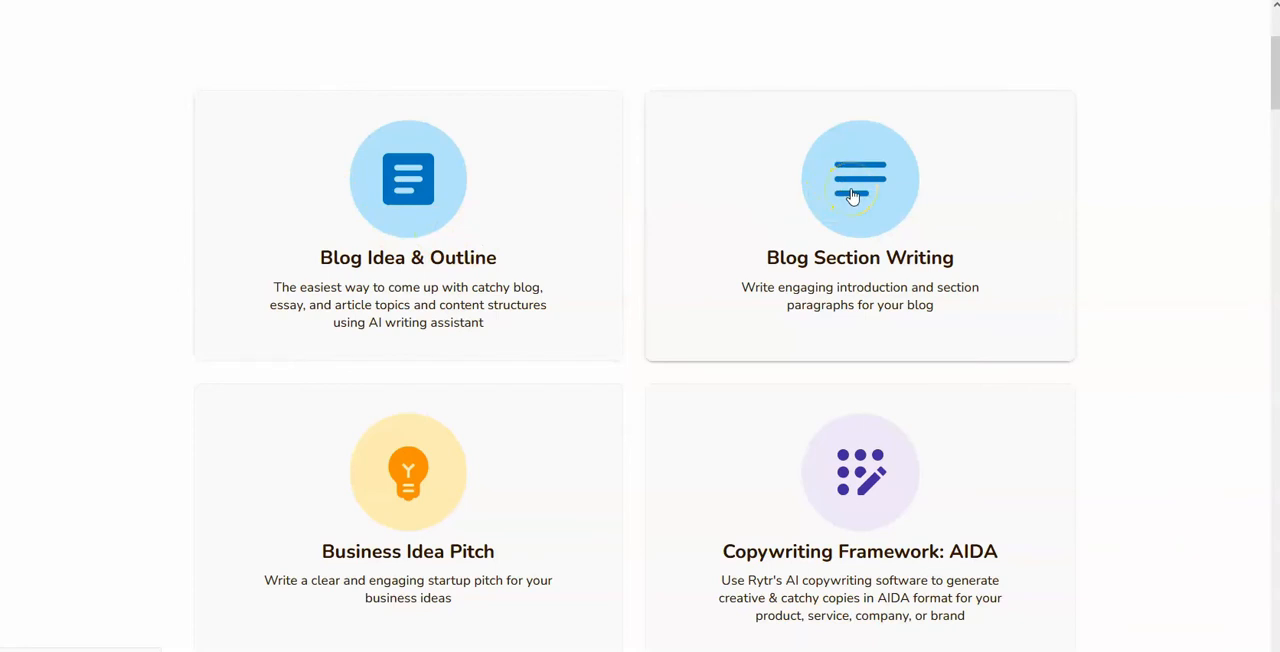
scroll(850, 197, "down", 1)
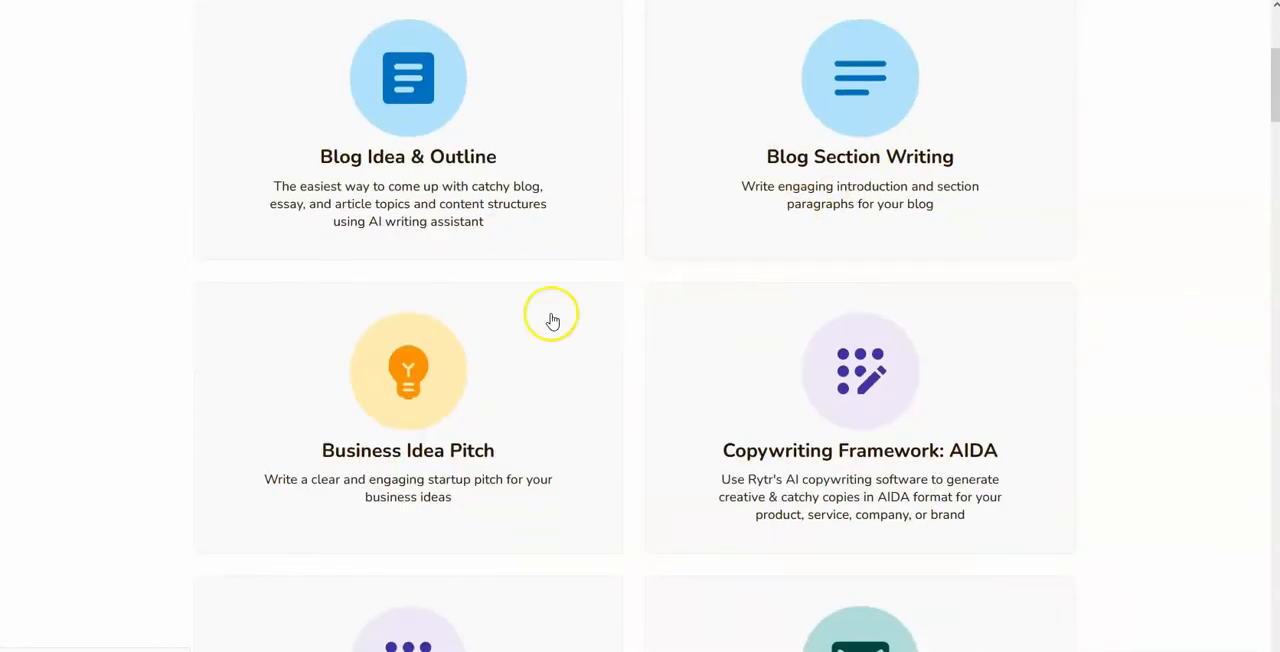
scroll(400, 371, "down", 2)
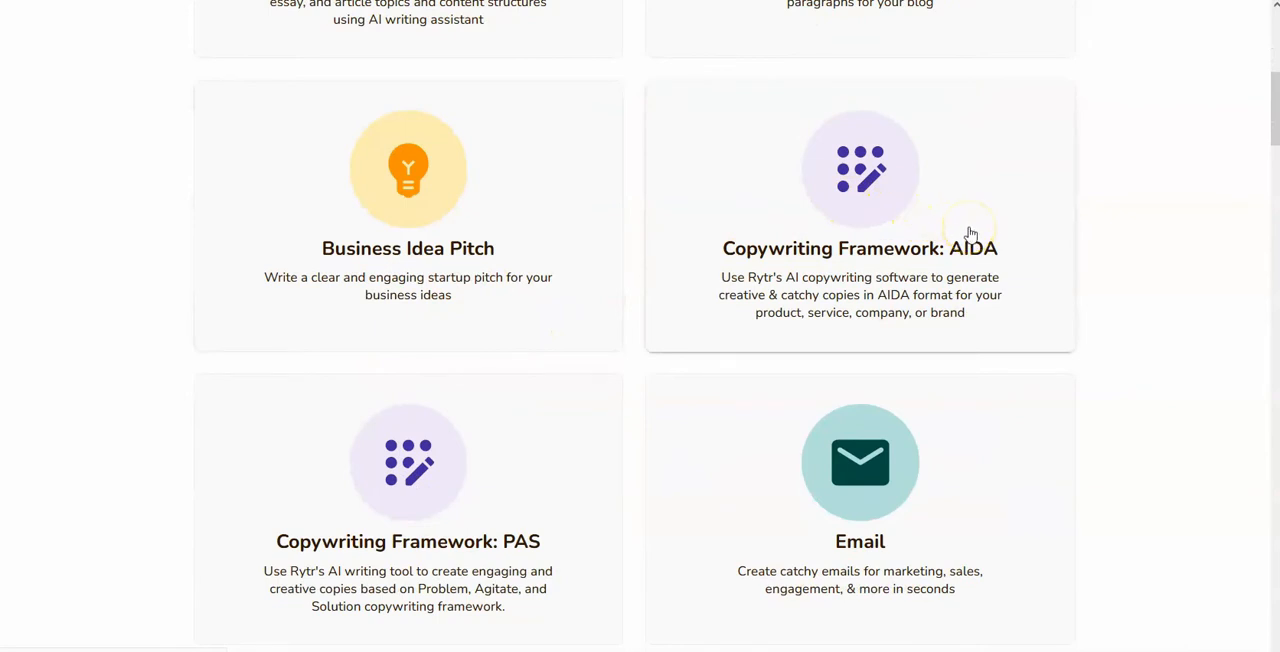
scroll(967, 238, "down", 2)
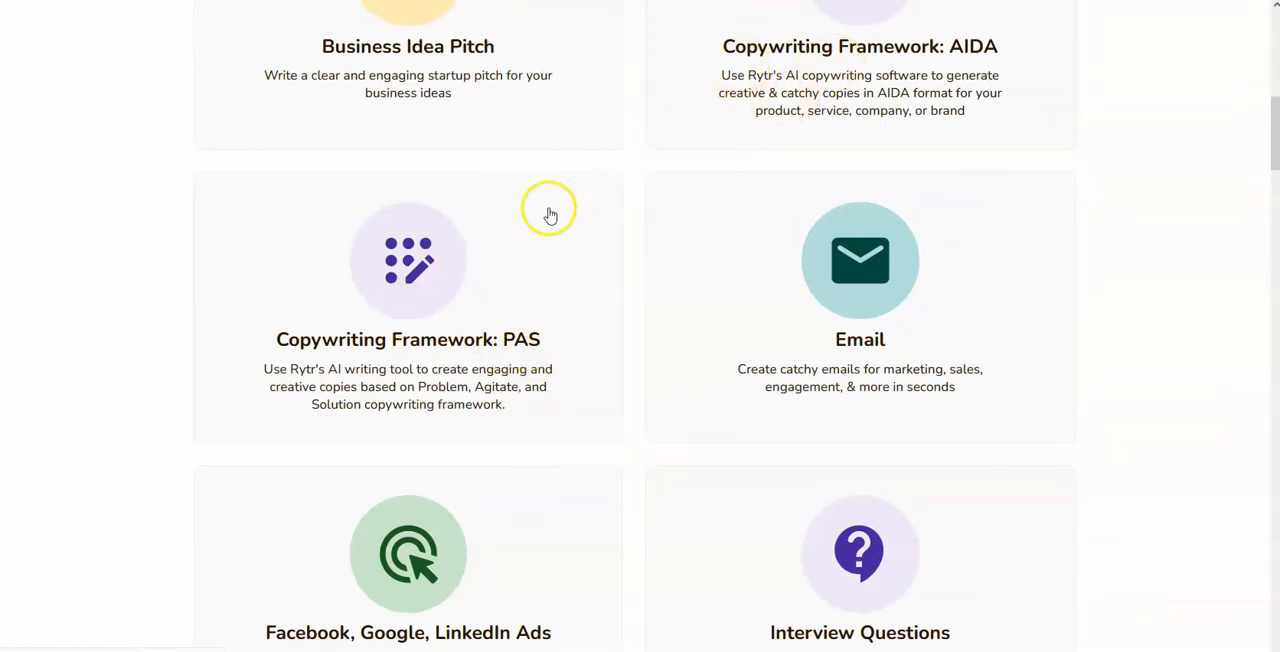
scroll(700, 134, "up", 1)
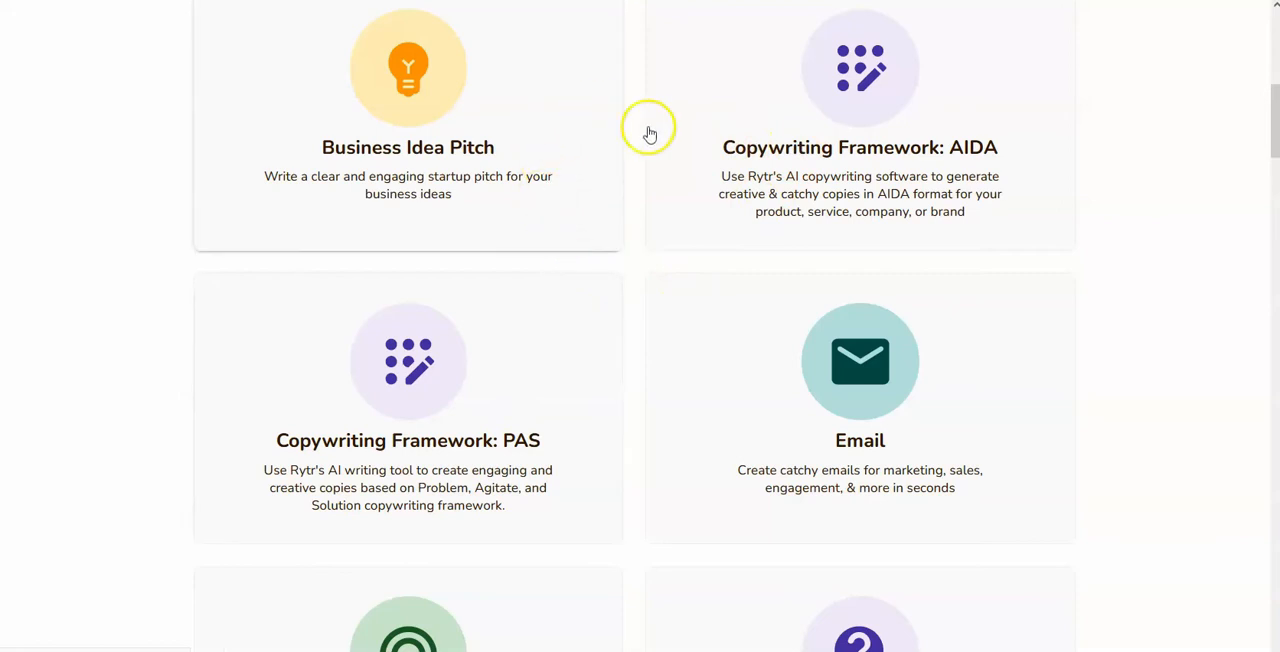
scroll(444, 95, "down", 2)
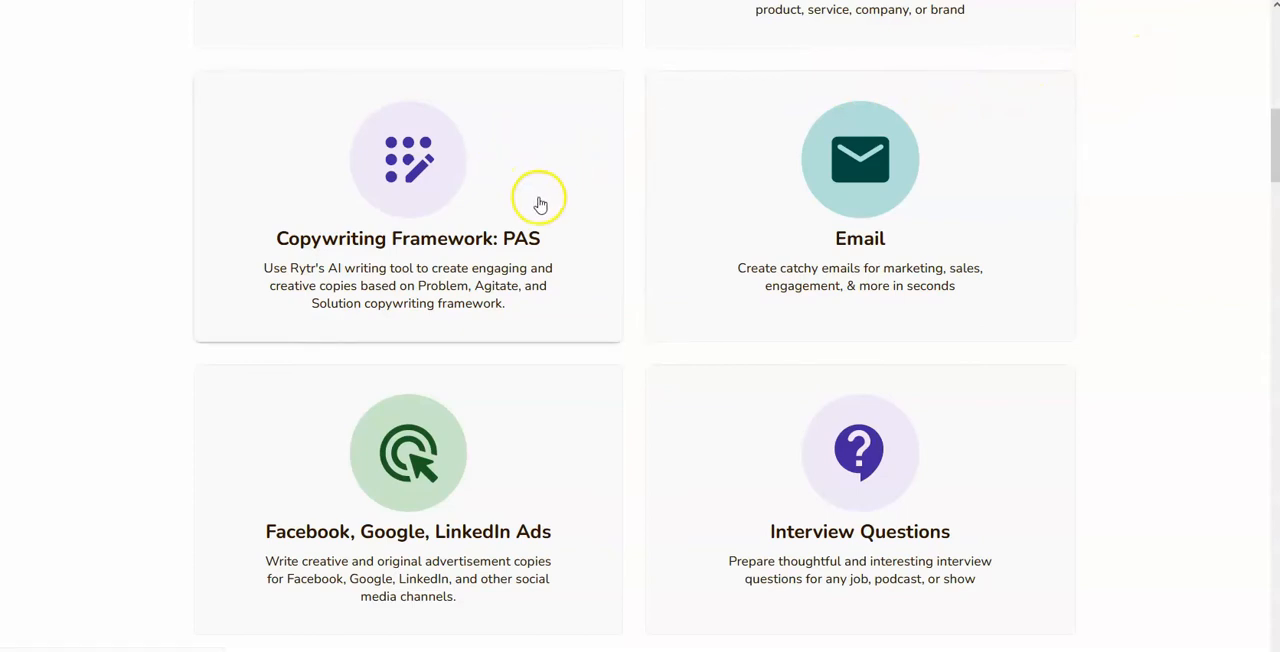
scroll(563, 209, "up", 2)
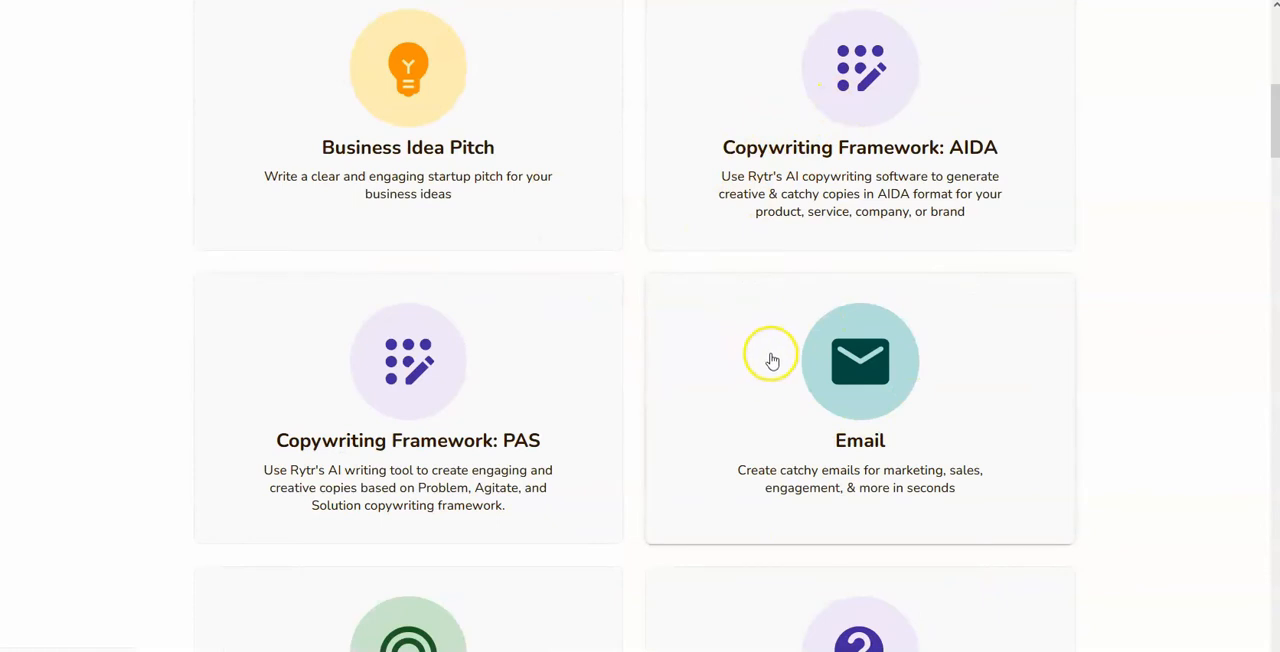
scroll(785, 340, "down", 2)
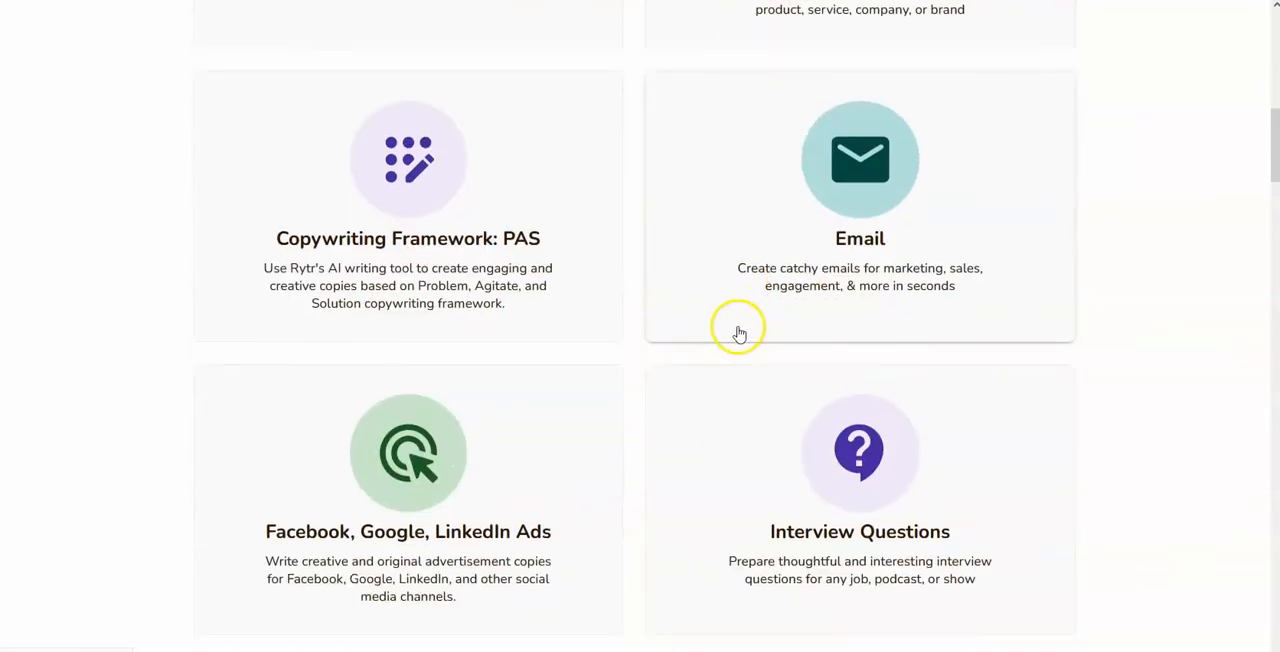
scroll(700, 325, "down", 2)
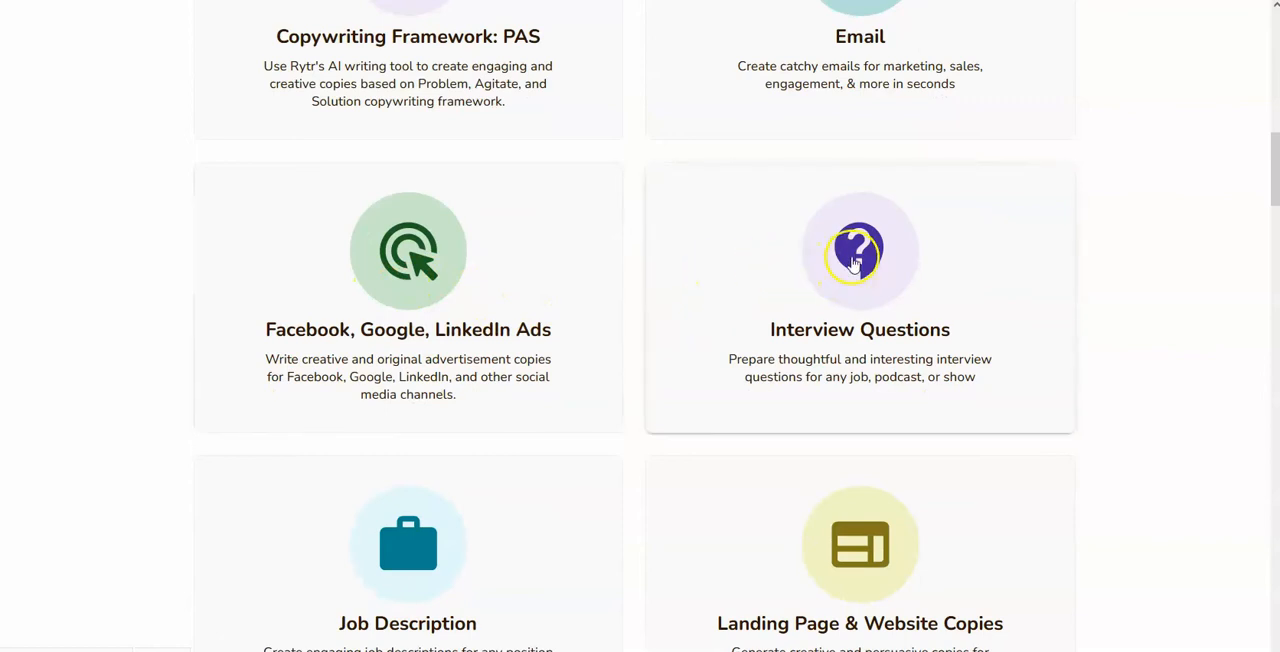
scroll(853, 262, "down", 1)
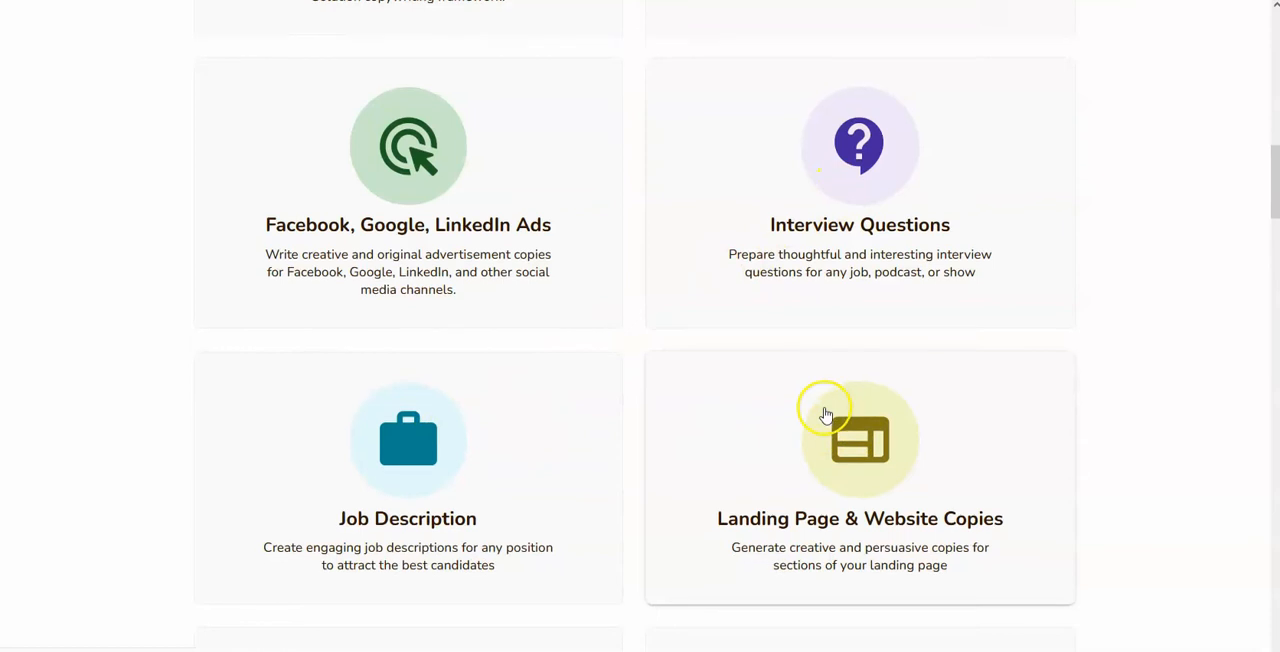
scroll(856, 400, "down", 1)
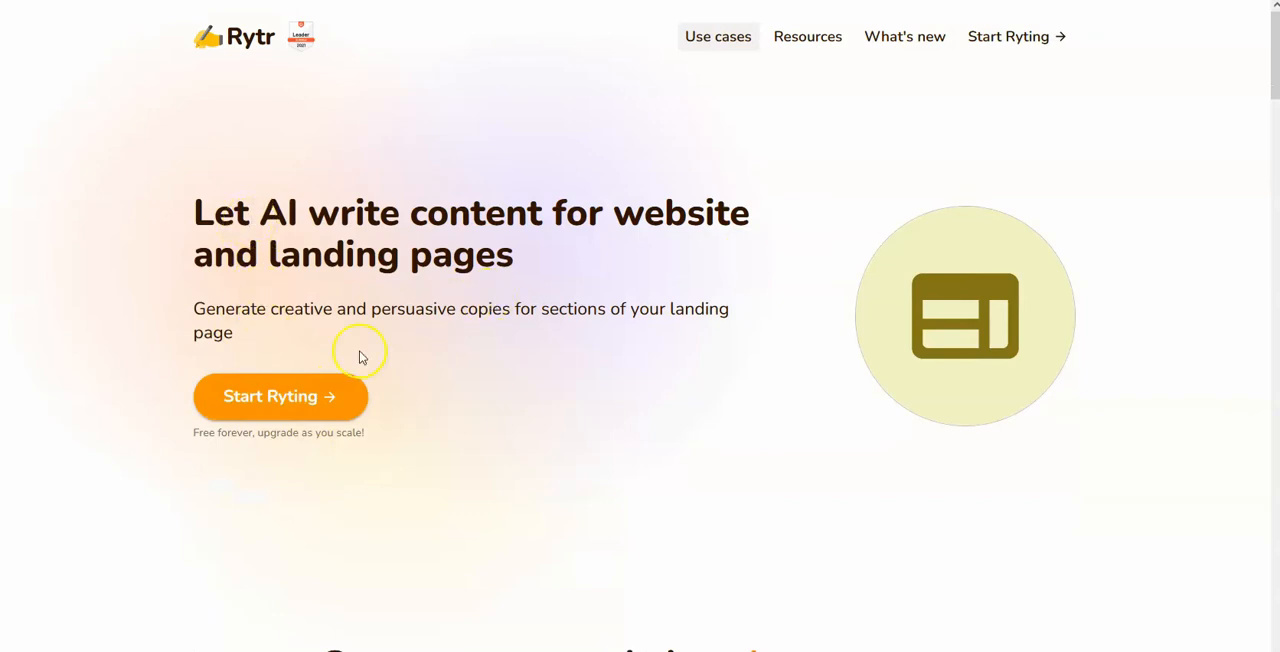
Step: Start Ryting and create a new document named "New Test"
left_click(277, 405)
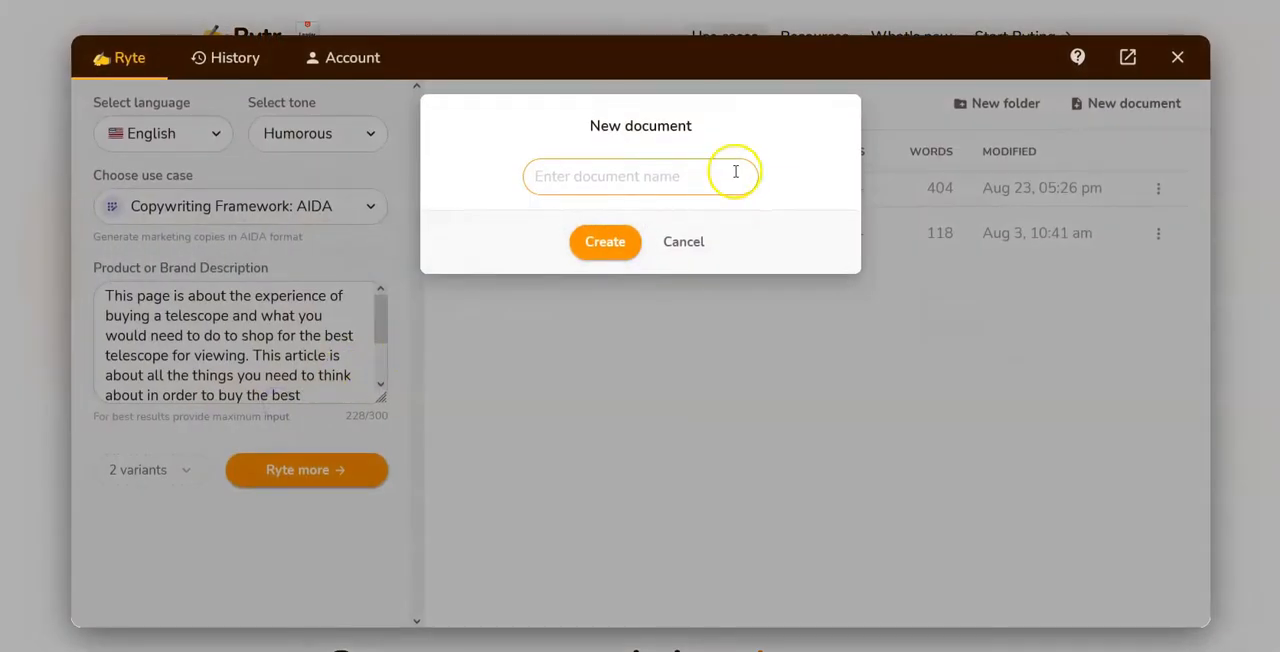
left_click(570, 183)
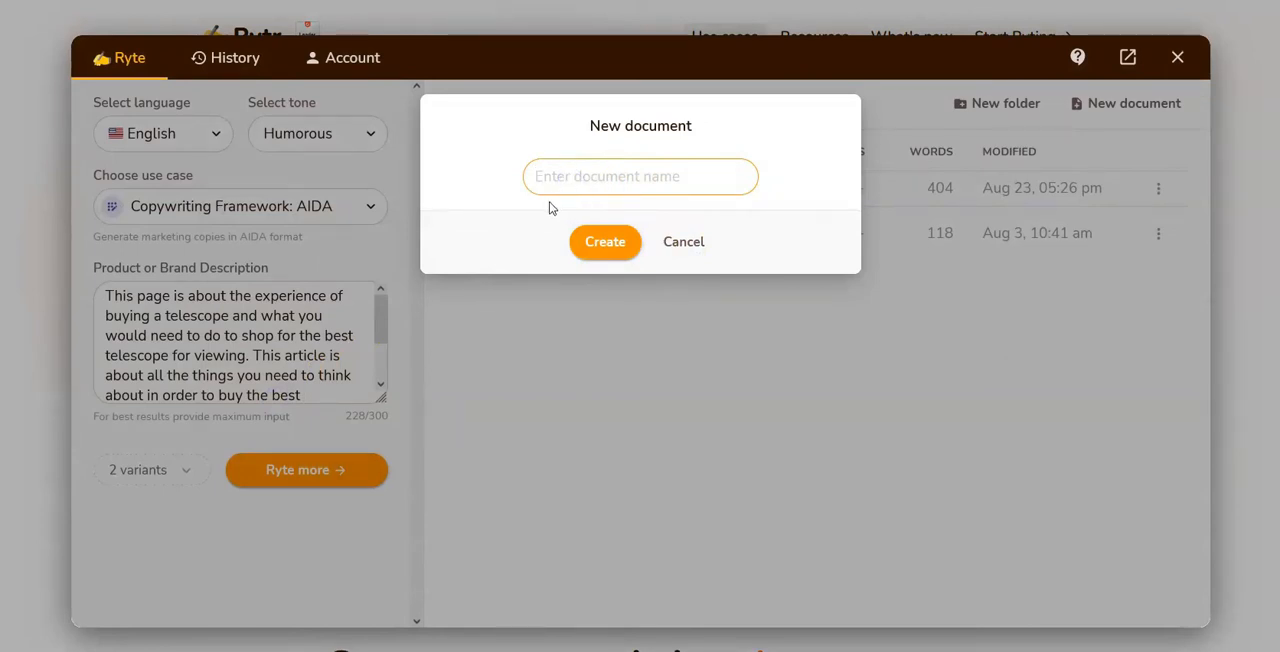
type("New Test")
left_click(603, 241)
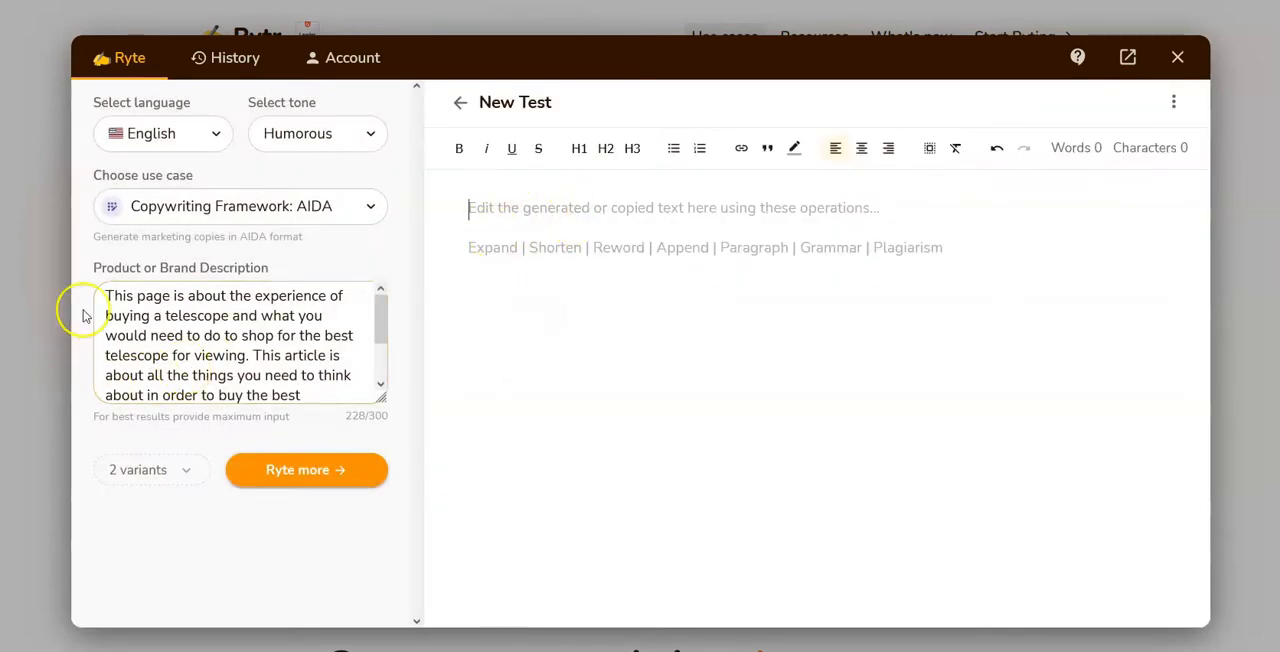
Step: Choose Landing Page & Website Copies as the use case and review its website name, about website and features fields
left_click(240, 216)
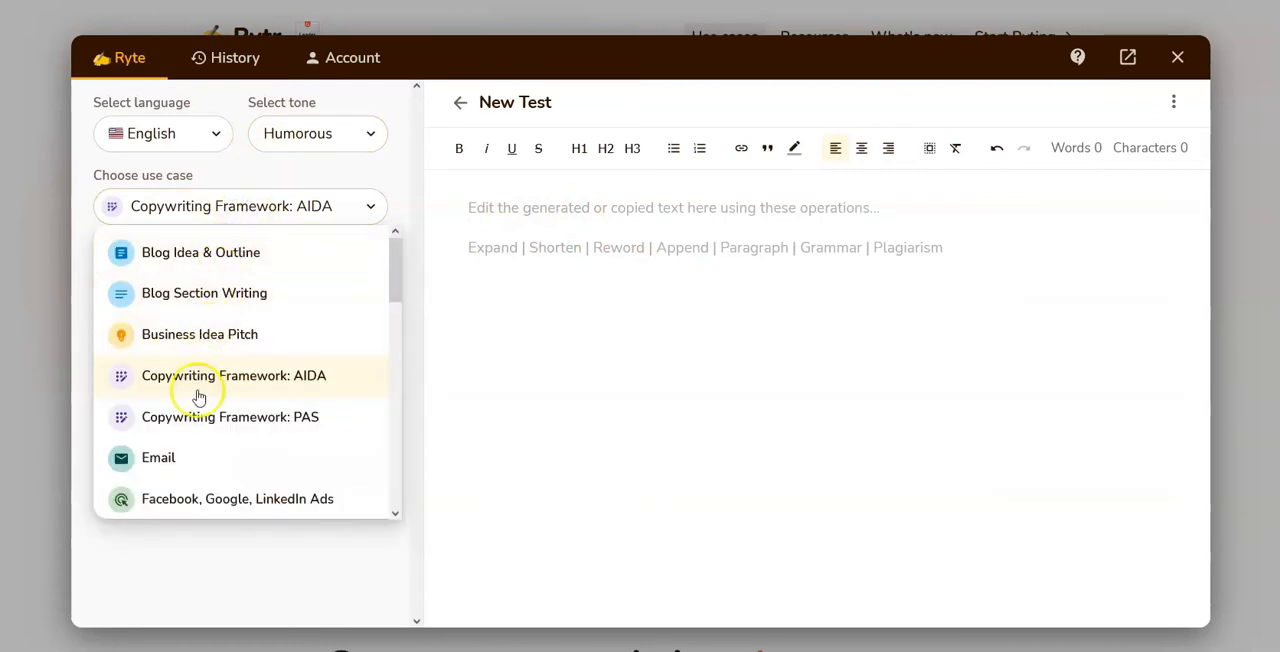
scroll(209, 446, "down", 2)
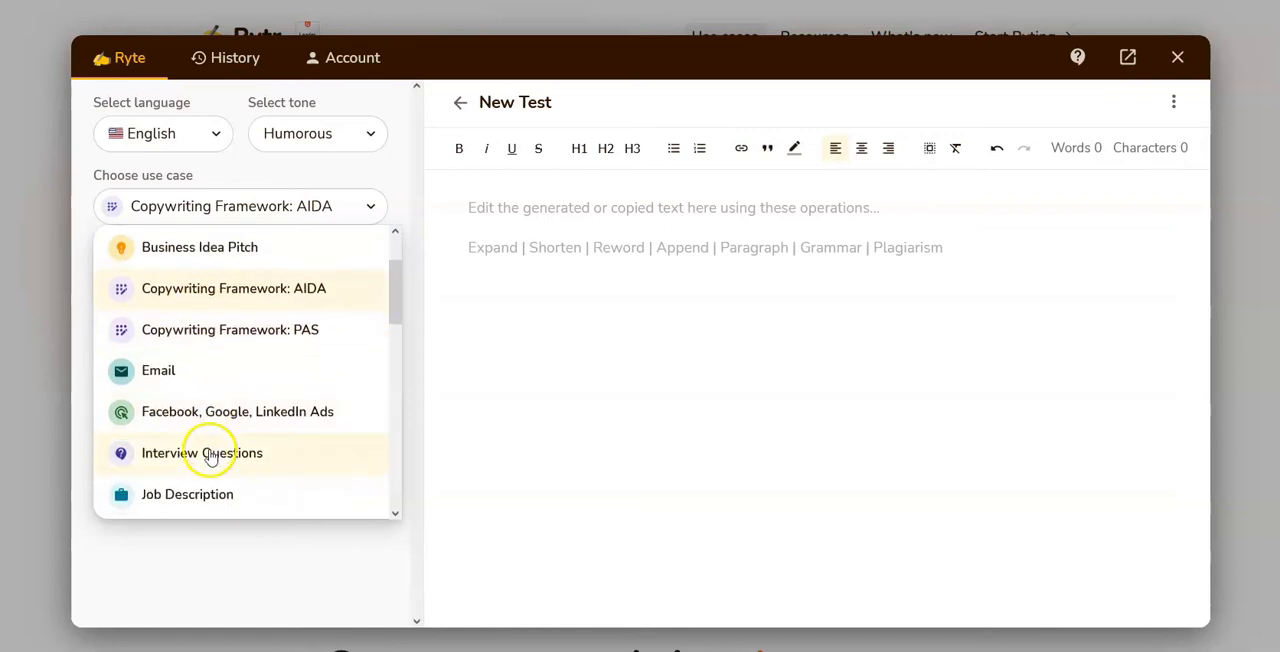
scroll(195, 445, "down", 4)
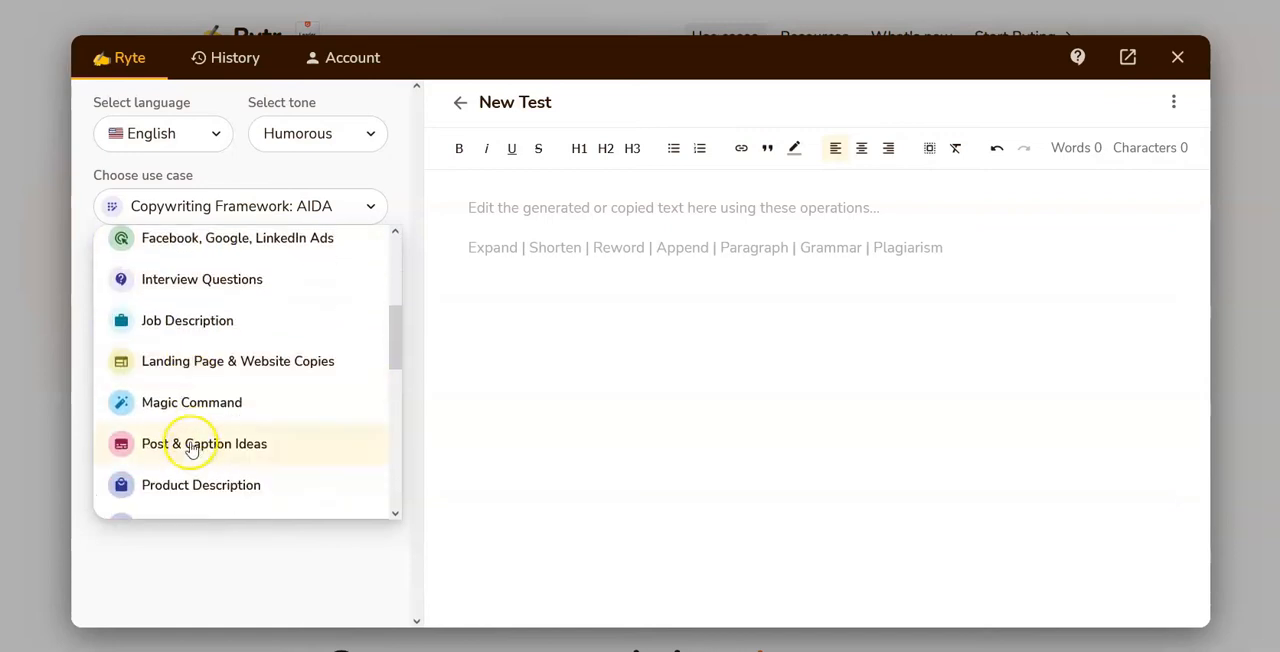
left_click(201, 366)
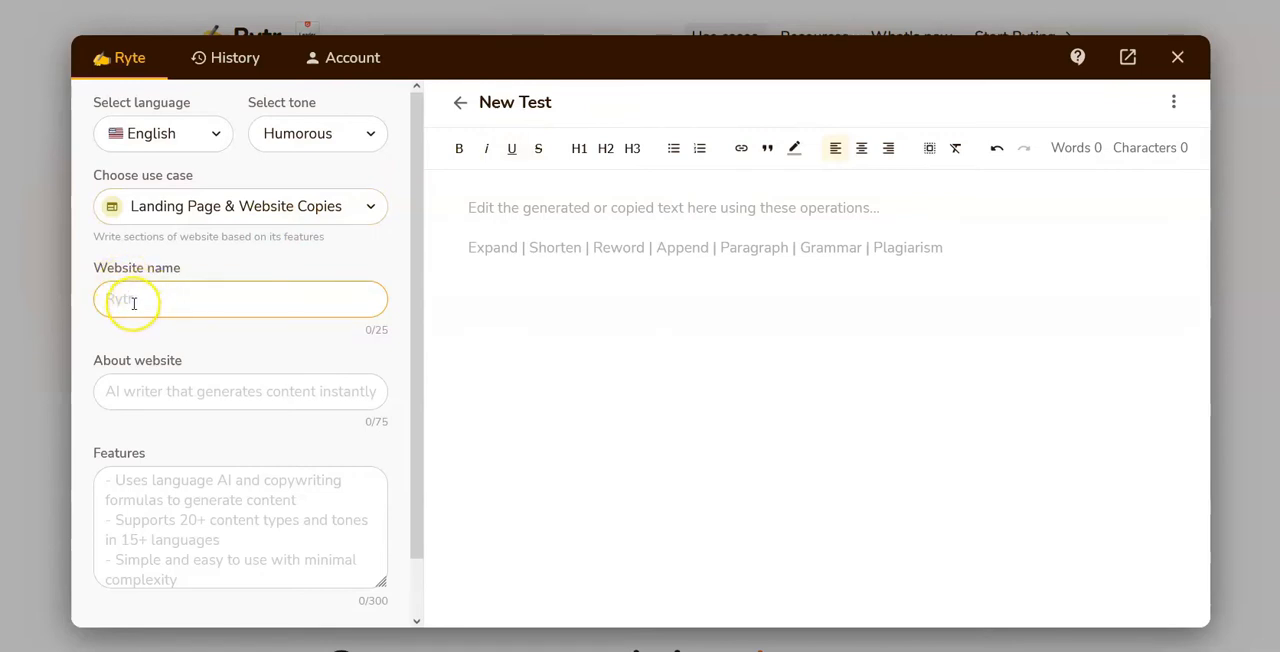
left_click(139, 390)
scroll(136, 397, "down", 1)
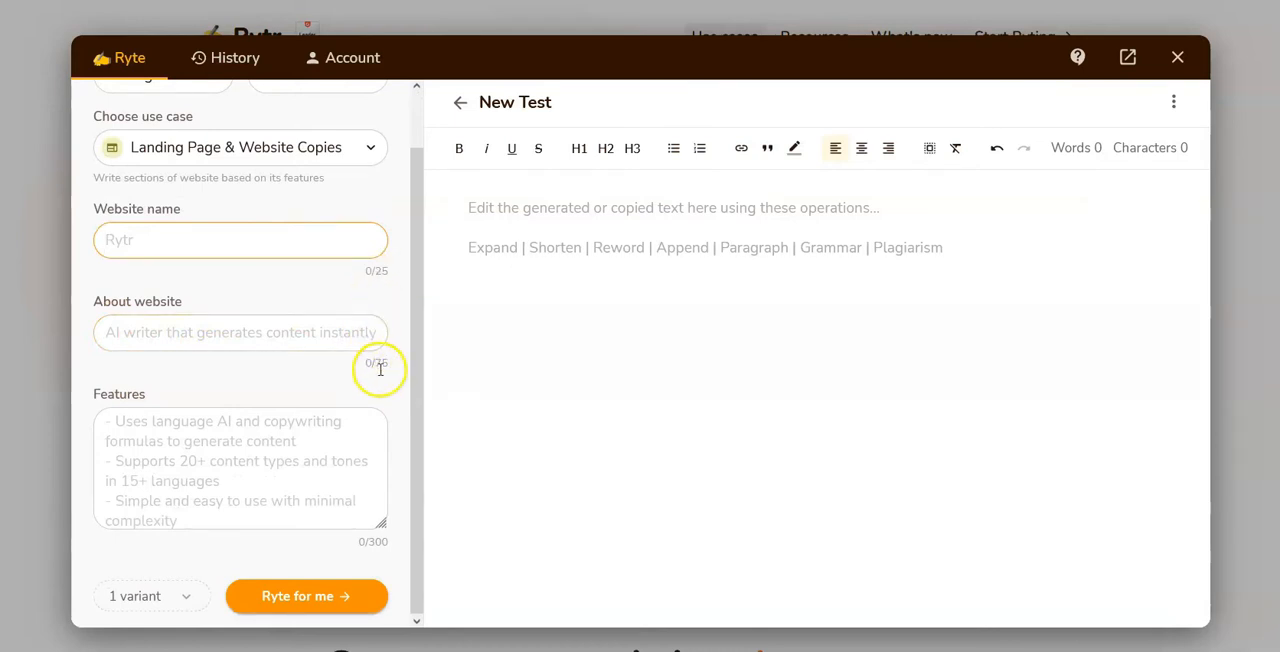
left_click(192, 440)
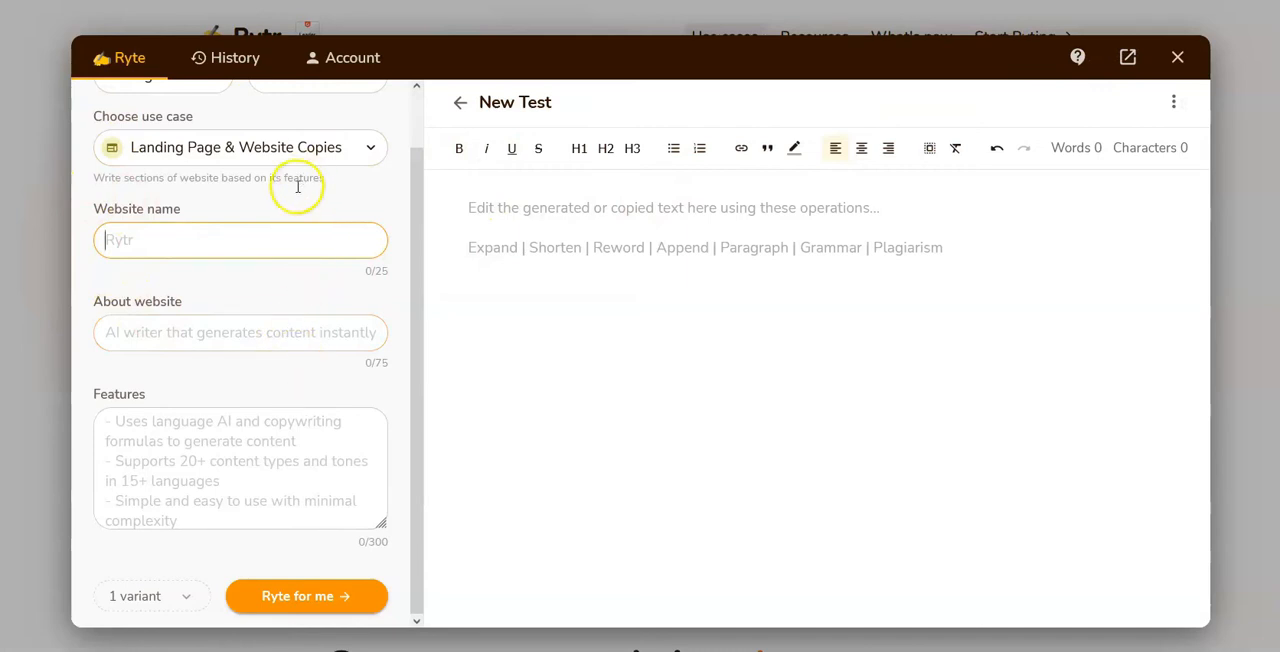
Step: Change the document's use case to Song Lyrics
left_click(232, 147)
scroll(251, 245, "down", 3)
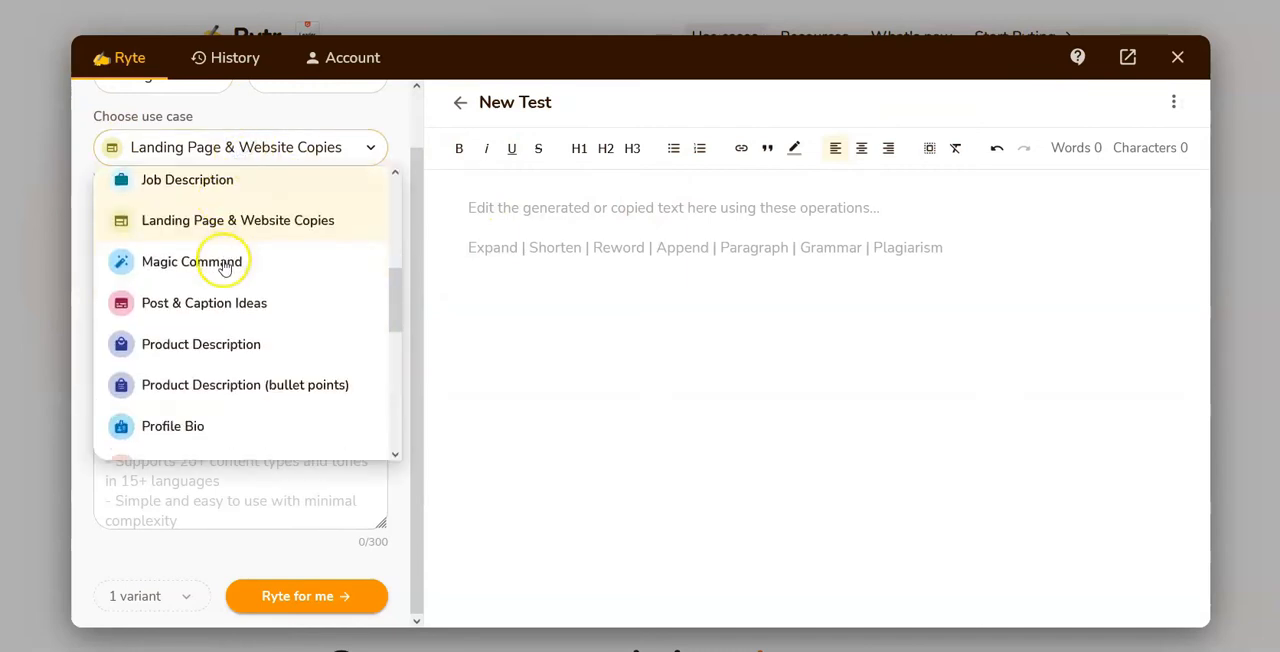
scroll(215, 278, "down", 4)
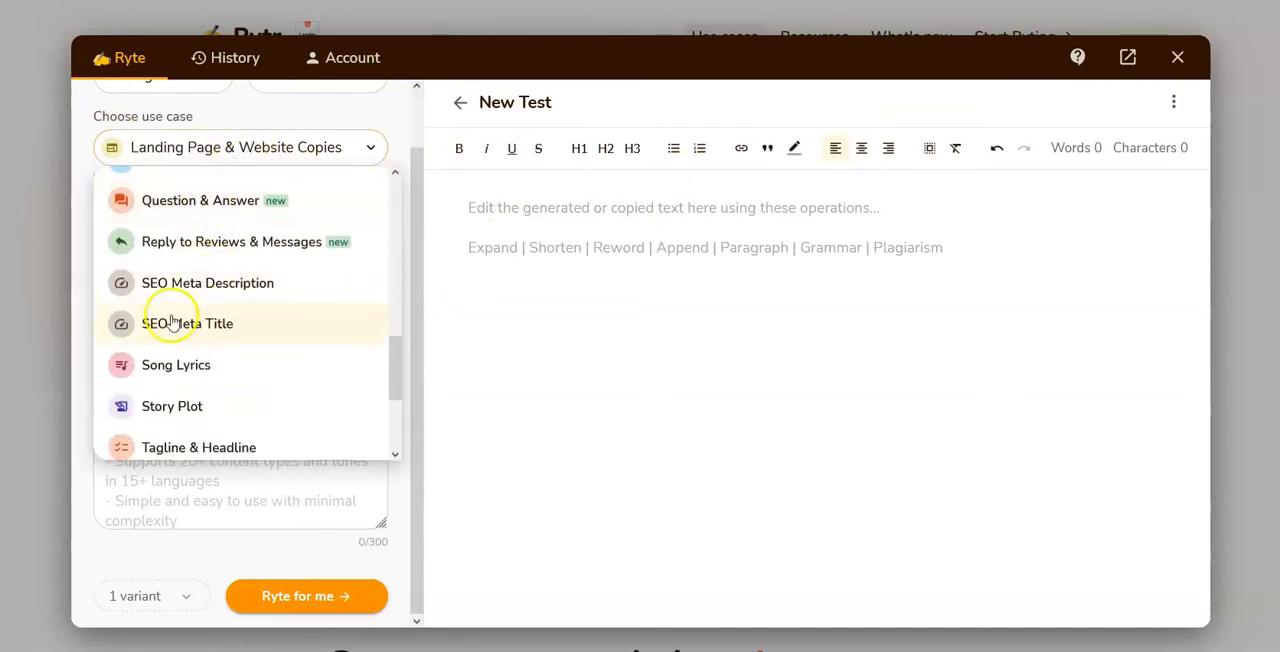
left_click(165, 368)
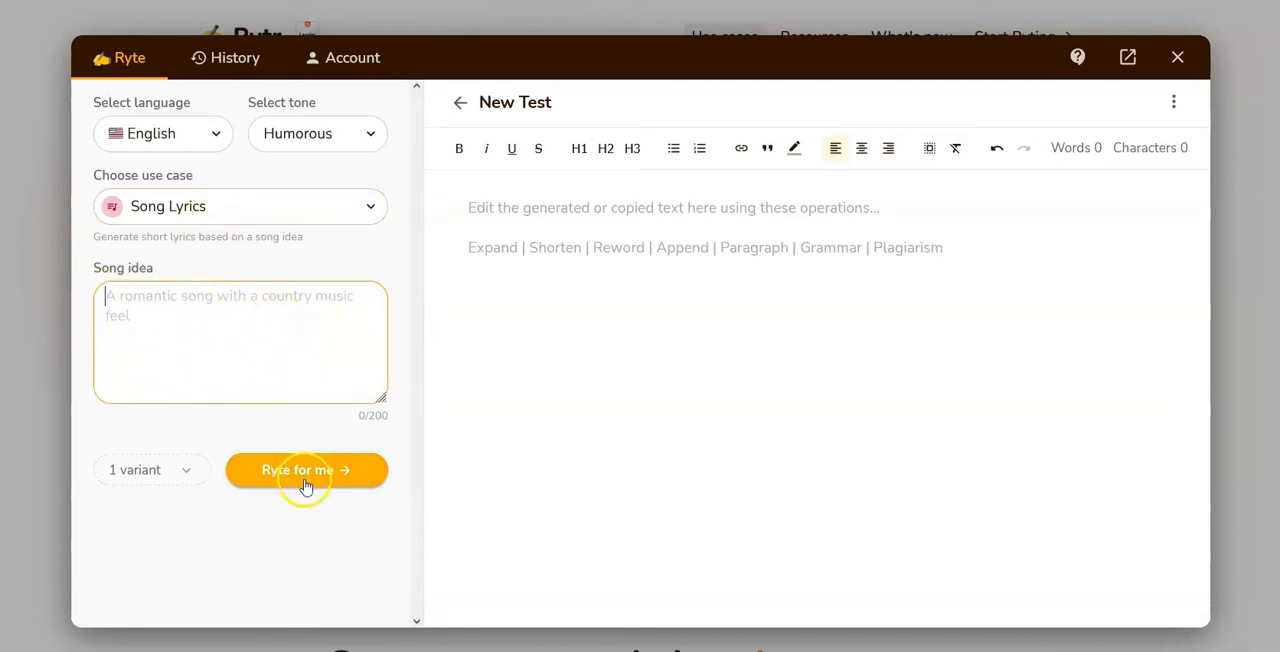
Step: Look through the writing tones and output languages available for the song lyrics
left_click(296, 140)
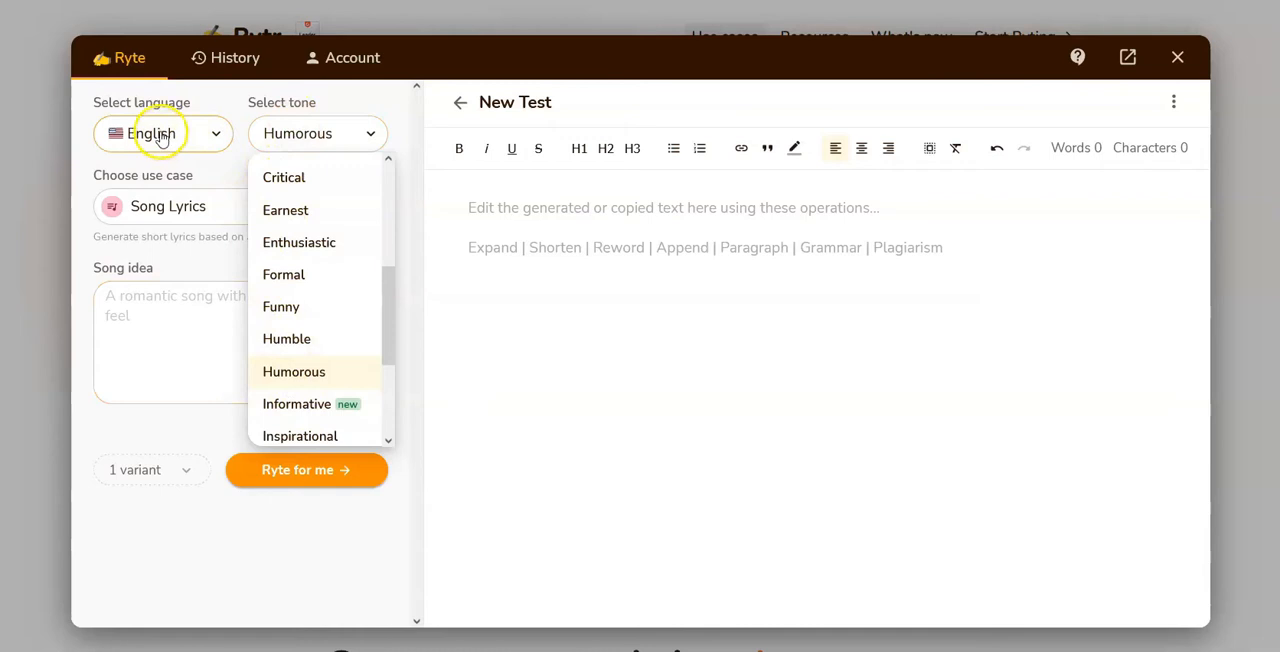
left_click(157, 133)
scroll(200, 216, "down", 1)
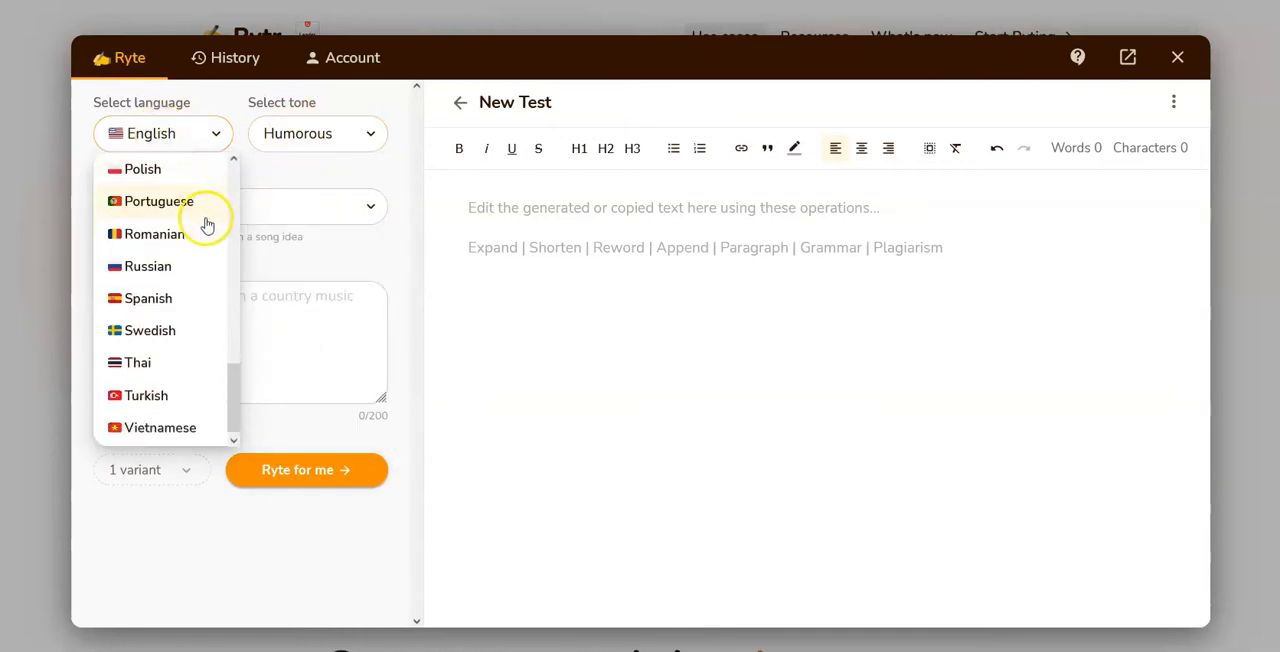
scroll(205, 240, "up", 5)
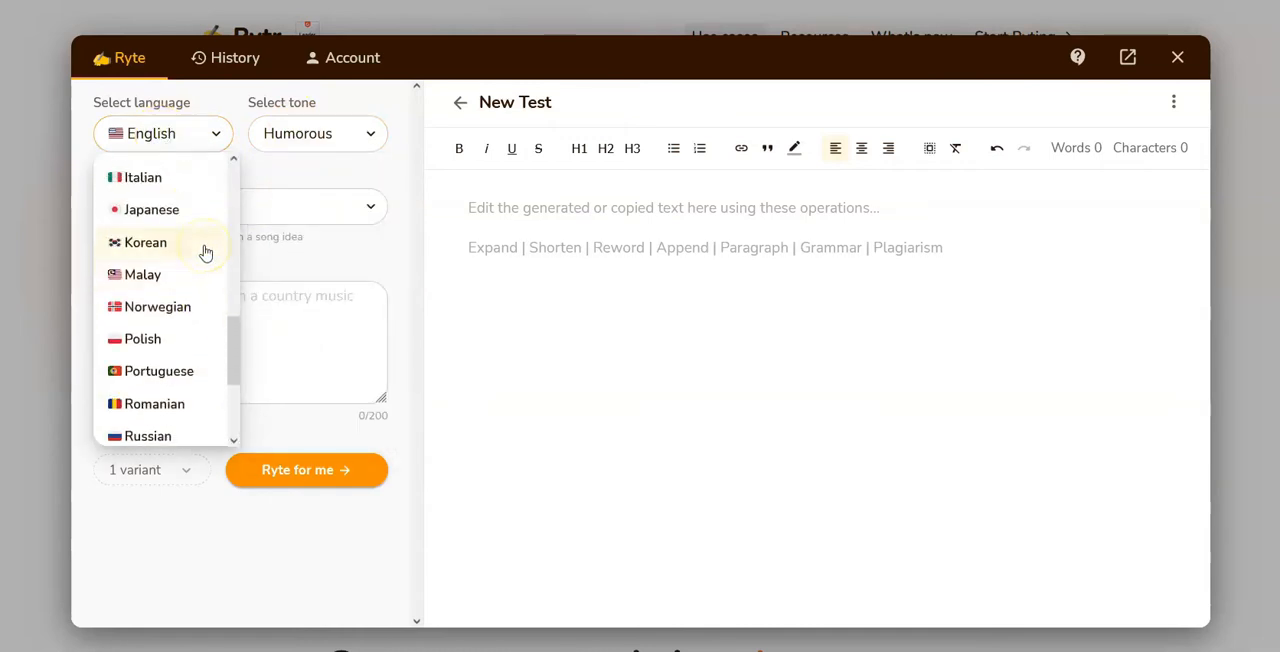
scroll(205, 240, "up", 5)
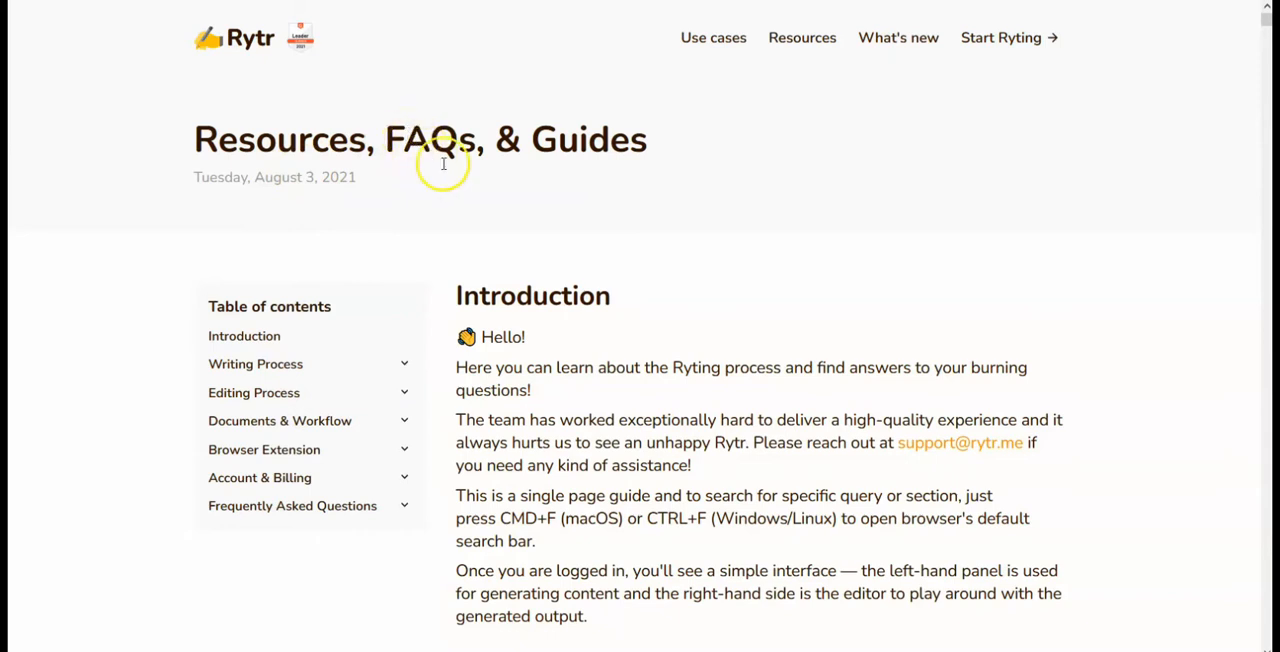
Step: Expand the Editing Process section in the Resources guide's table of contents and review its topics
left_click(263, 395)
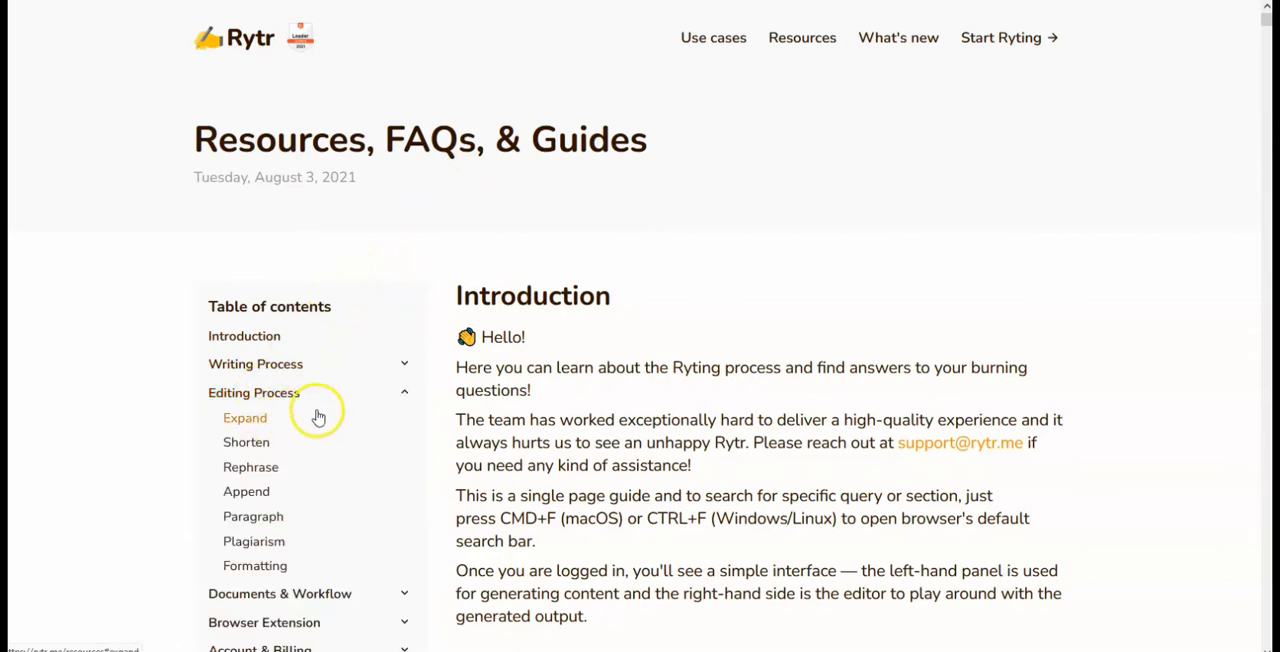
scroll(318, 417, "down", 1)
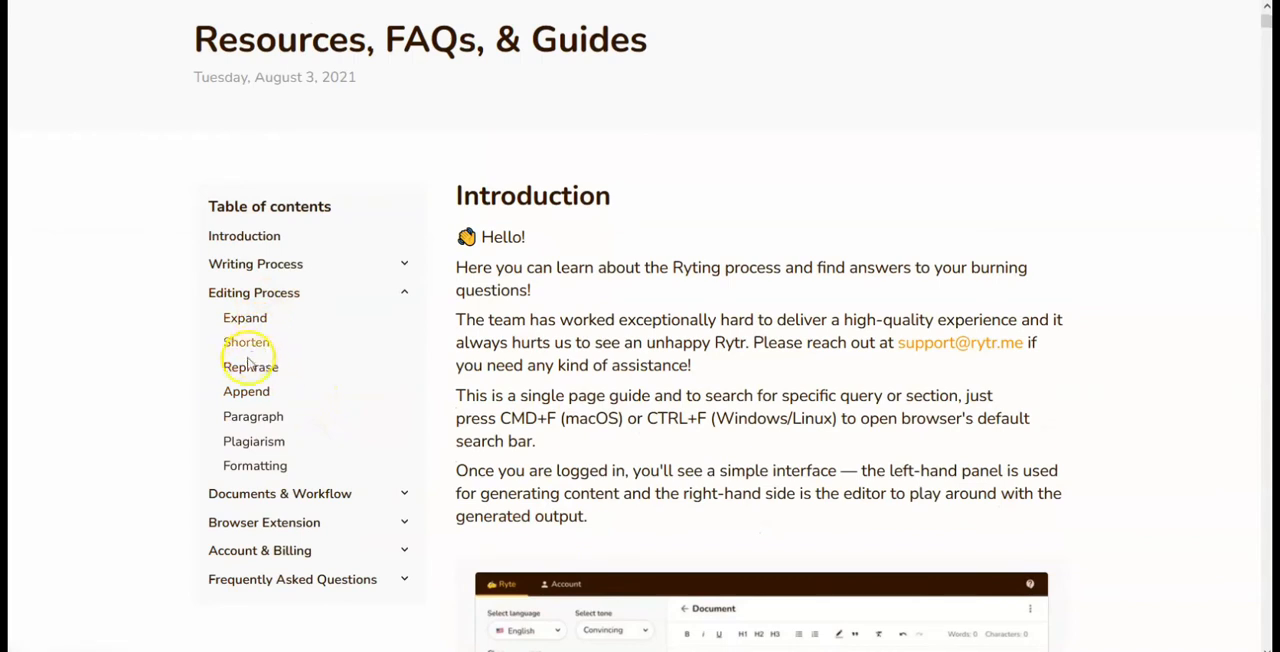
Step: Open the guide's Plagiarism topic and read how the checker works, highlighting the note about its monthly character ceiling
left_click(241, 446)
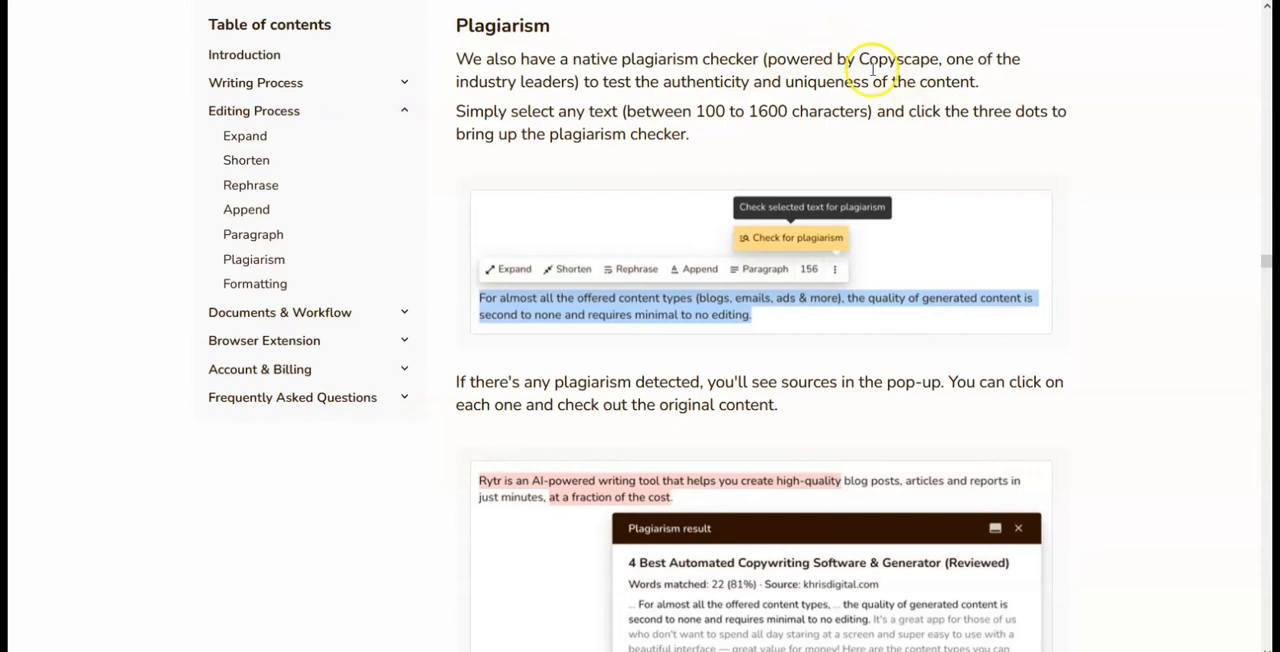
scroll(760, 170, "down", 2)
scroll(606, 487, "down", 1)
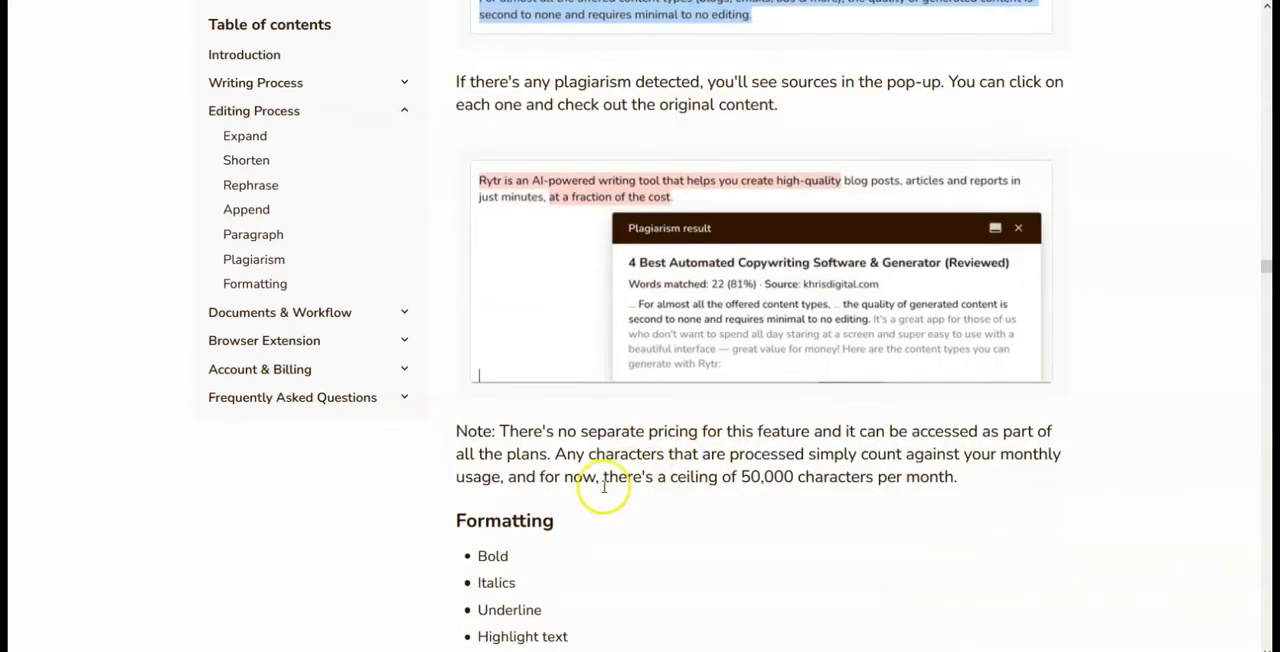
left_click_drag(637, 470, 927, 476)
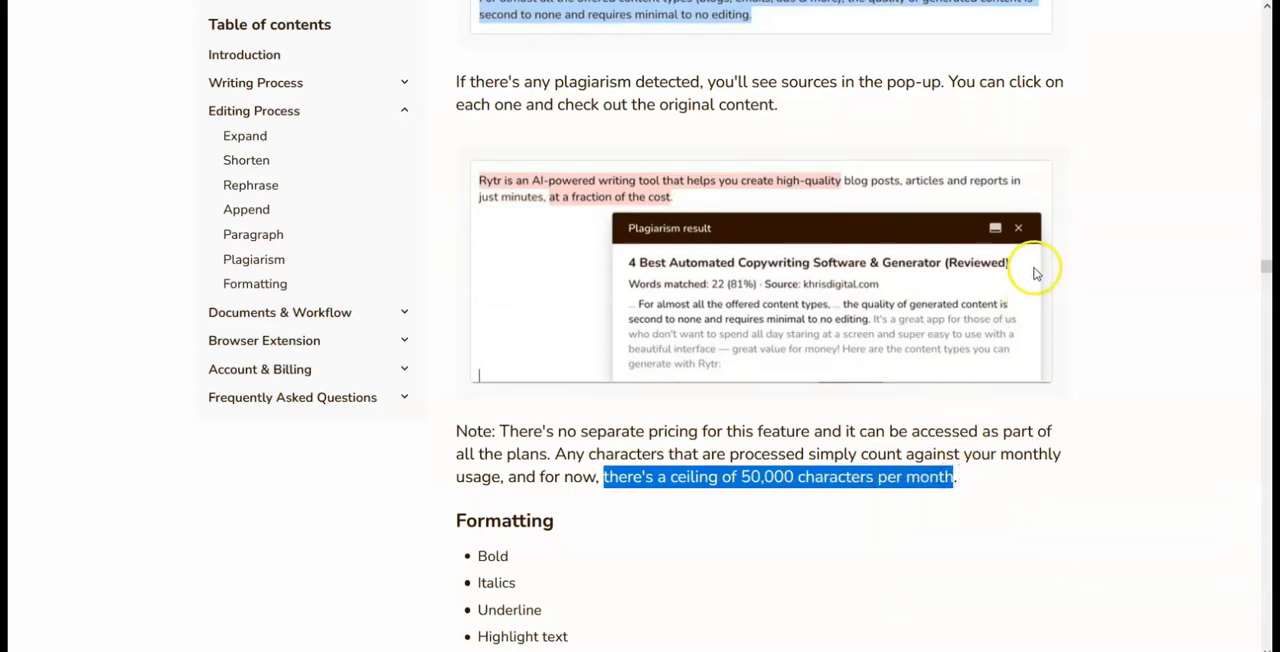
scroll(1020, 255, "up", 8)
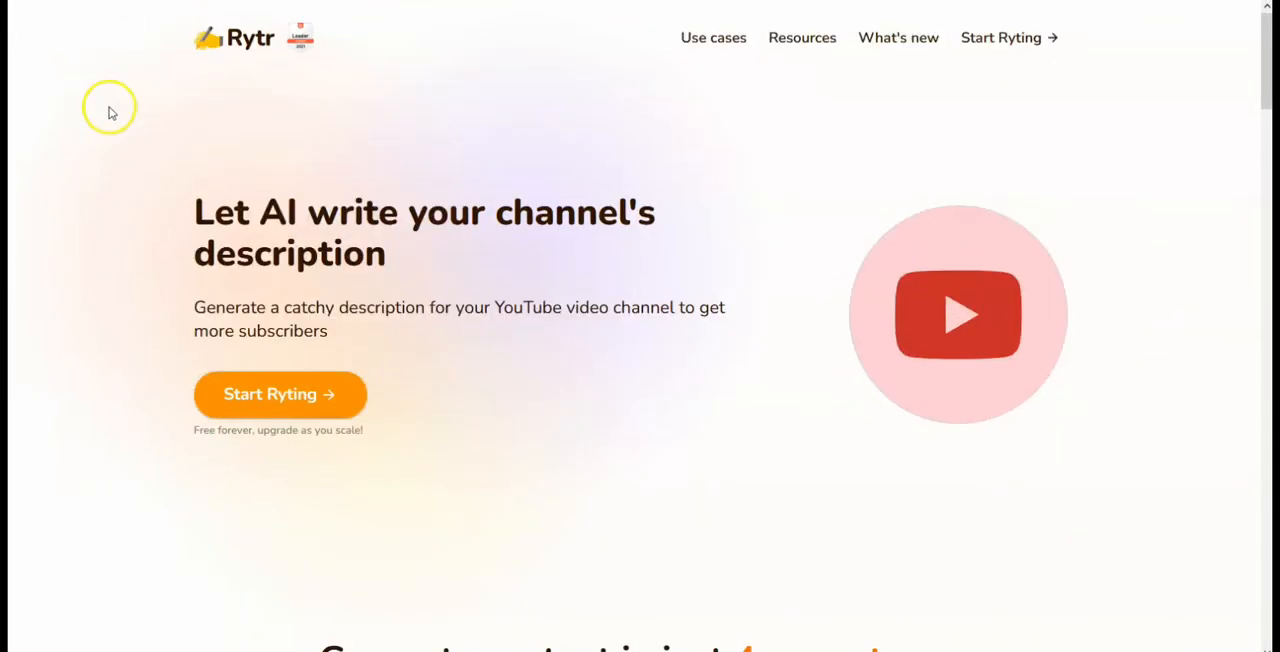
Step: Open the writing app from the channel description page, check the history of generated content, and return to the document list
left_click(245, 396)
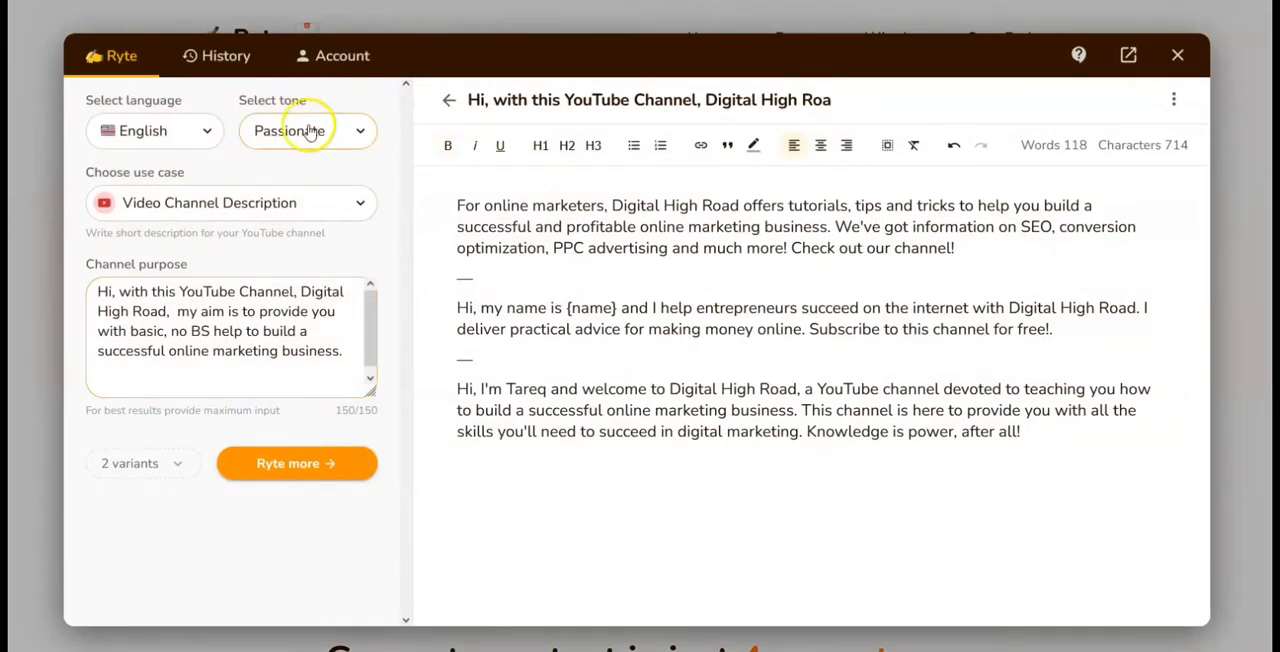
left_click(222, 58)
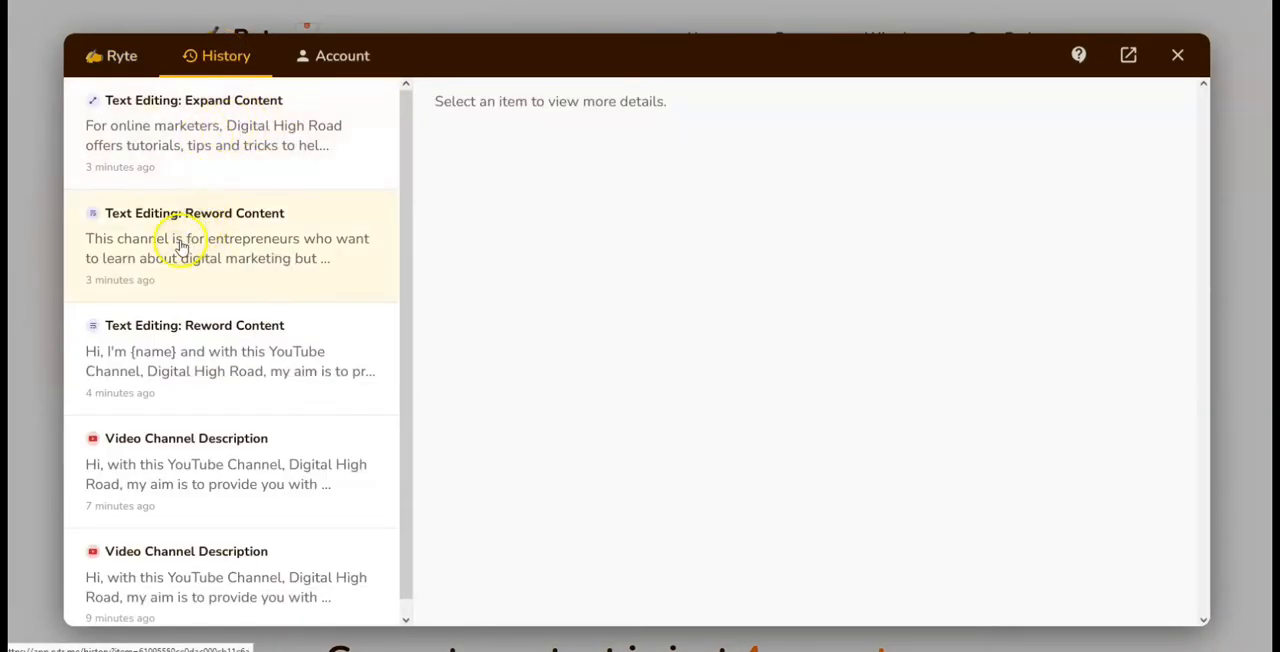
left_click(116, 56)
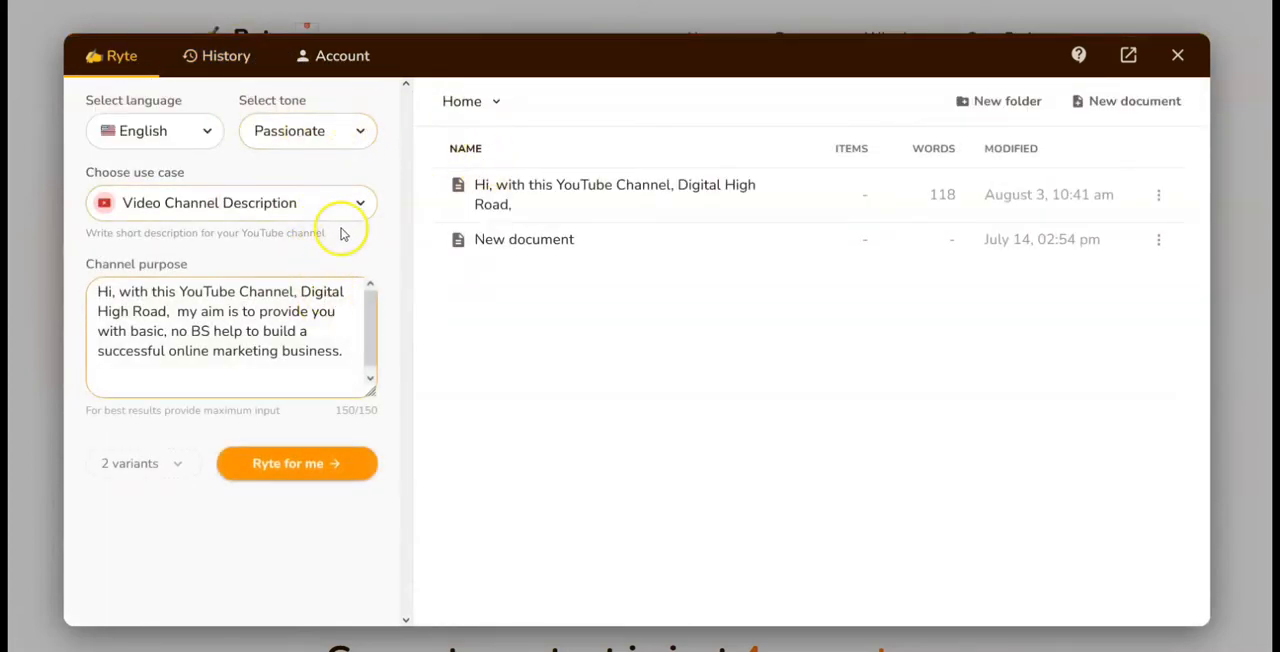
Step: Look through the available use cases, from Blog Idea & Outline down to Video Channel Description
left_click(314, 205)
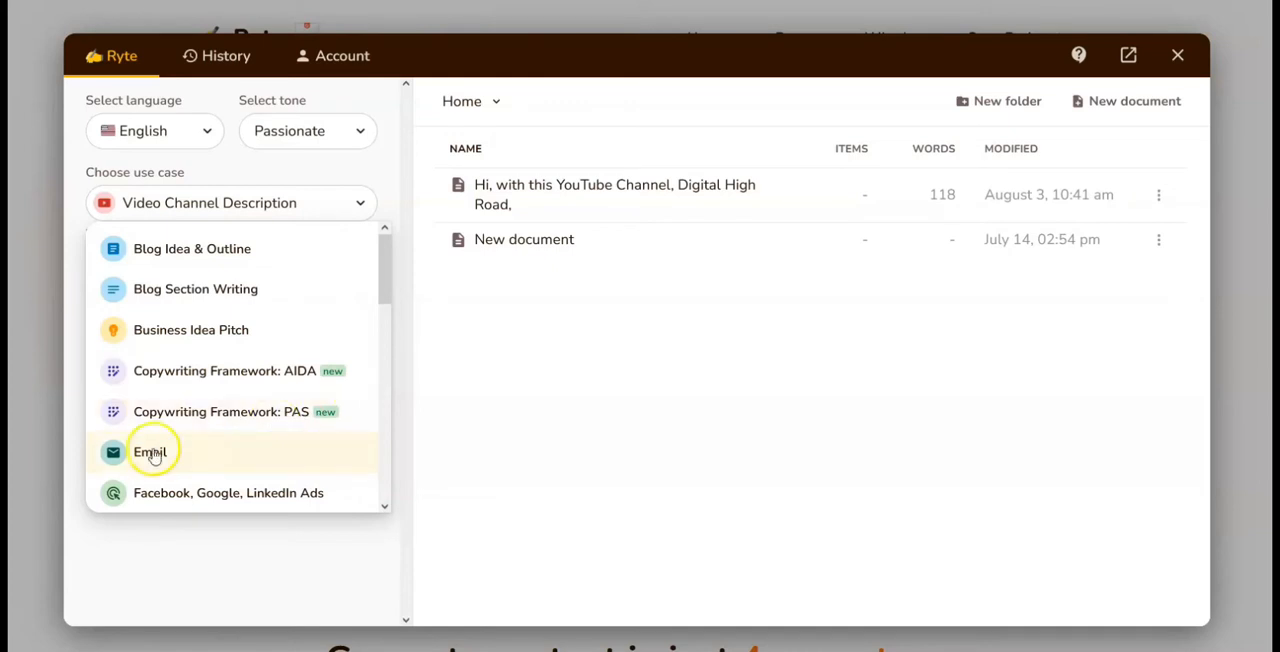
scroll(200, 420, "down", 1)
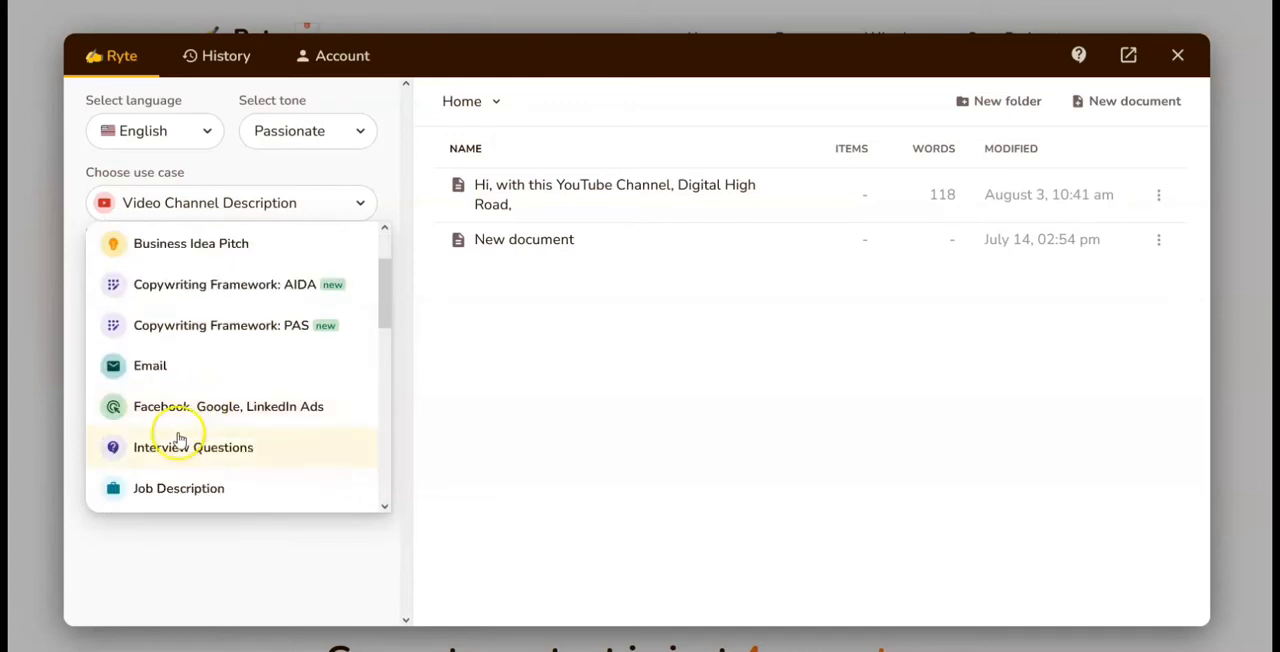
scroll(175, 420, "down", 1)
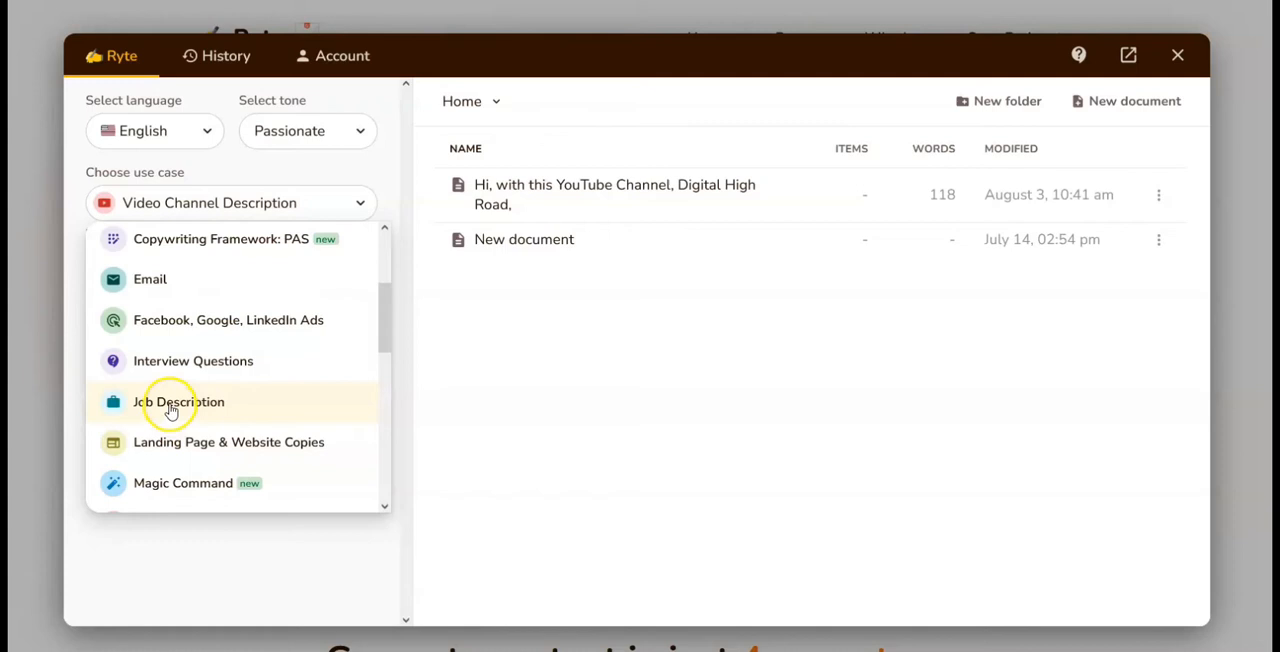
scroll(162, 450, "down", 1)
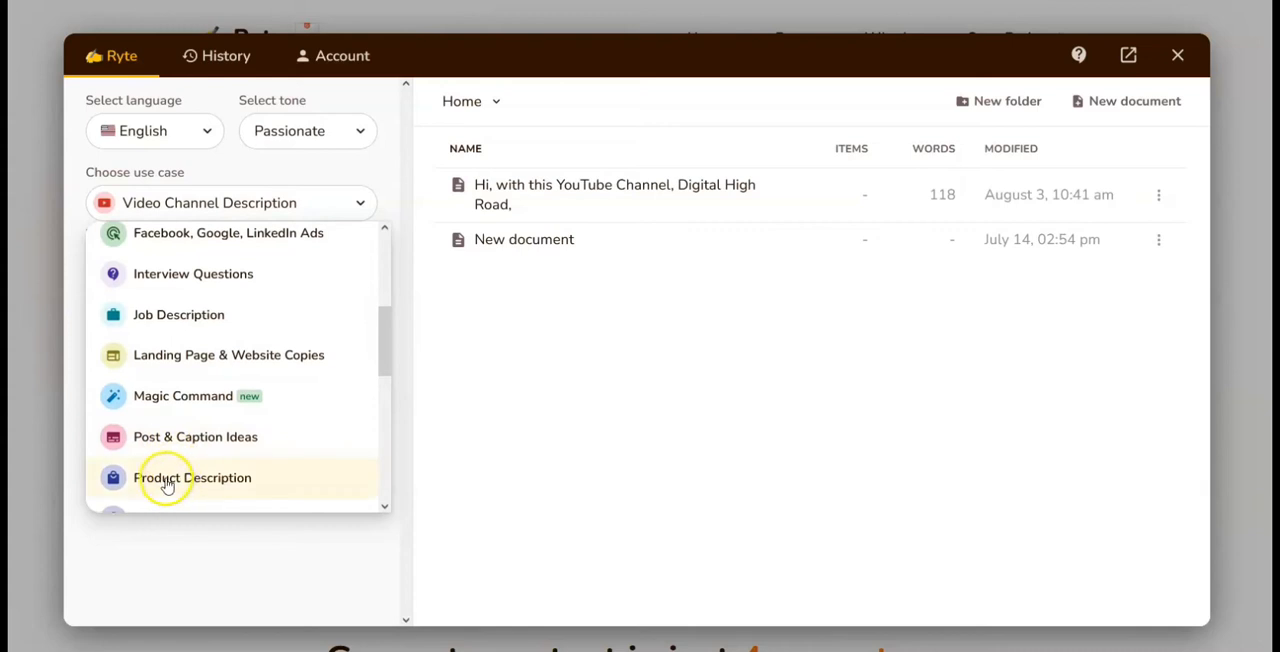
scroll(163, 484, "down", 1)
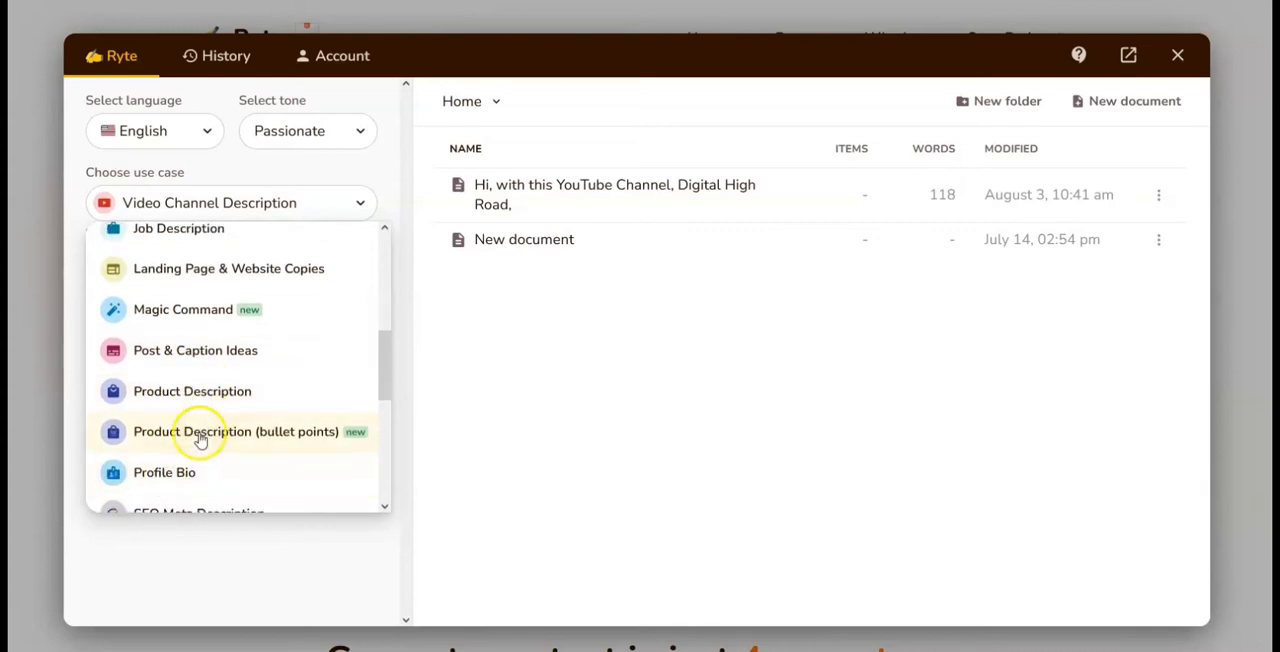
scroll(200, 432, "down", 1)
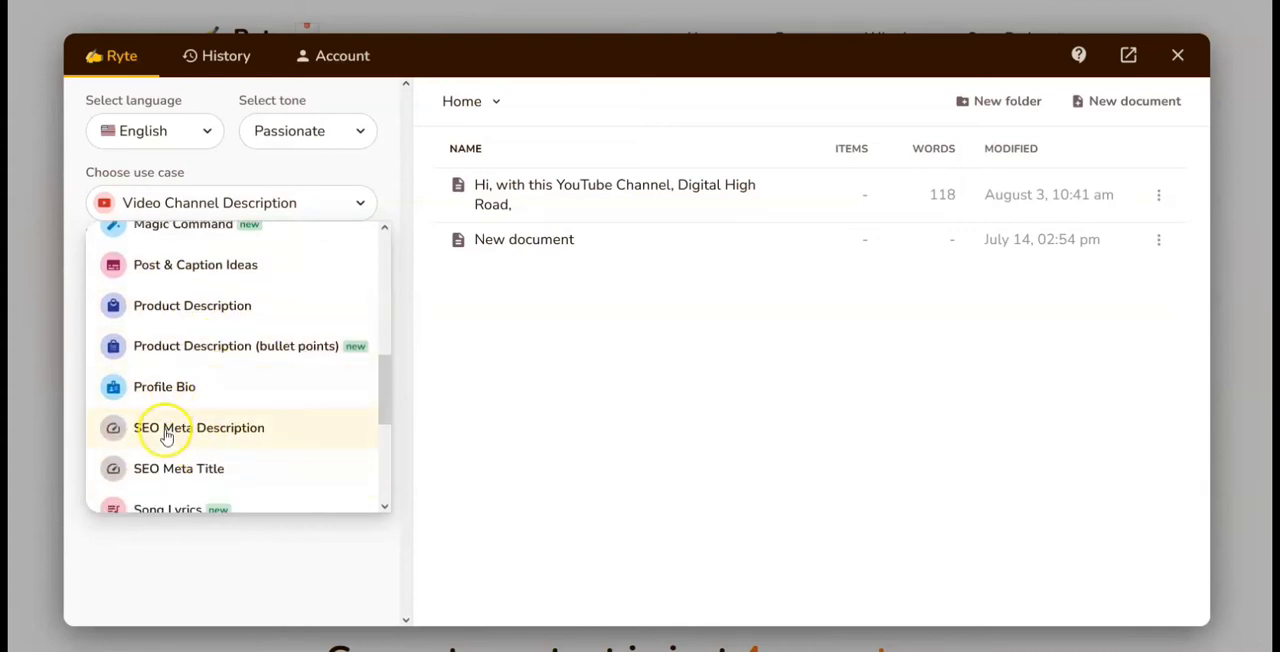
scroll(164, 438, "down", 1)
scroll(168, 455, "down", 1)
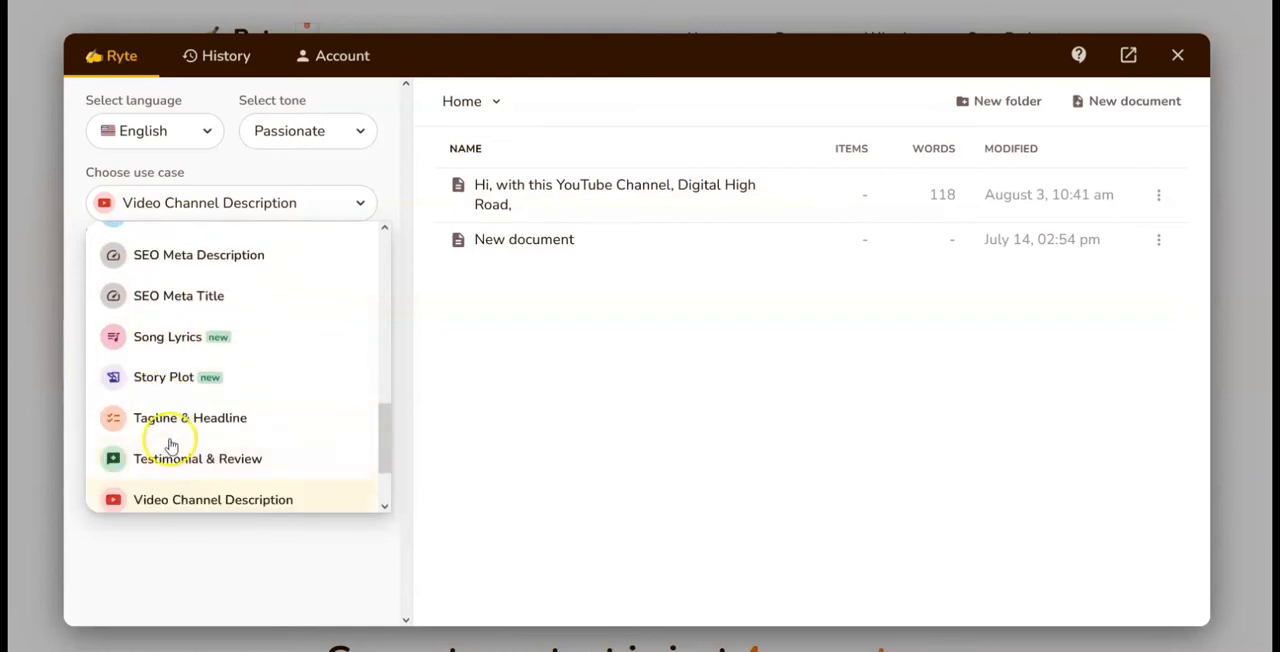
Step: Look through all the available output languages, from Arabic to Vietnamese
left_click(132, 139)
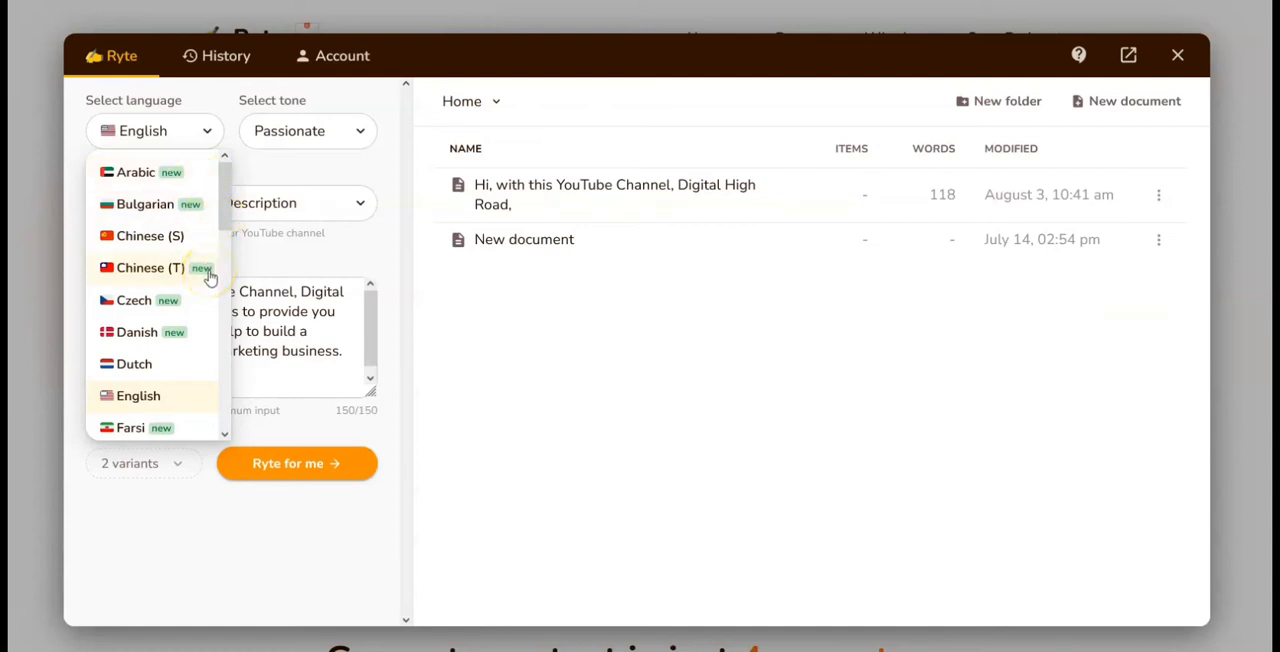
scroll(205, 276, "down", 1)
left_click(155, 220)
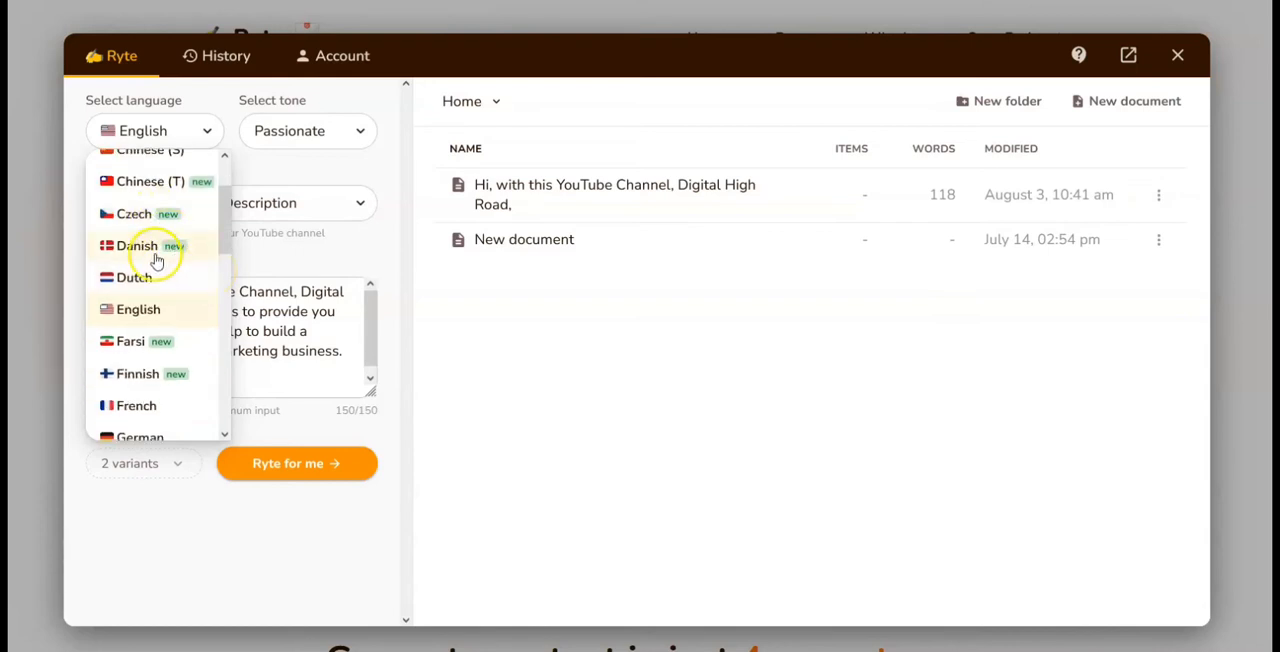
scroll(163, 315, "down", 2)
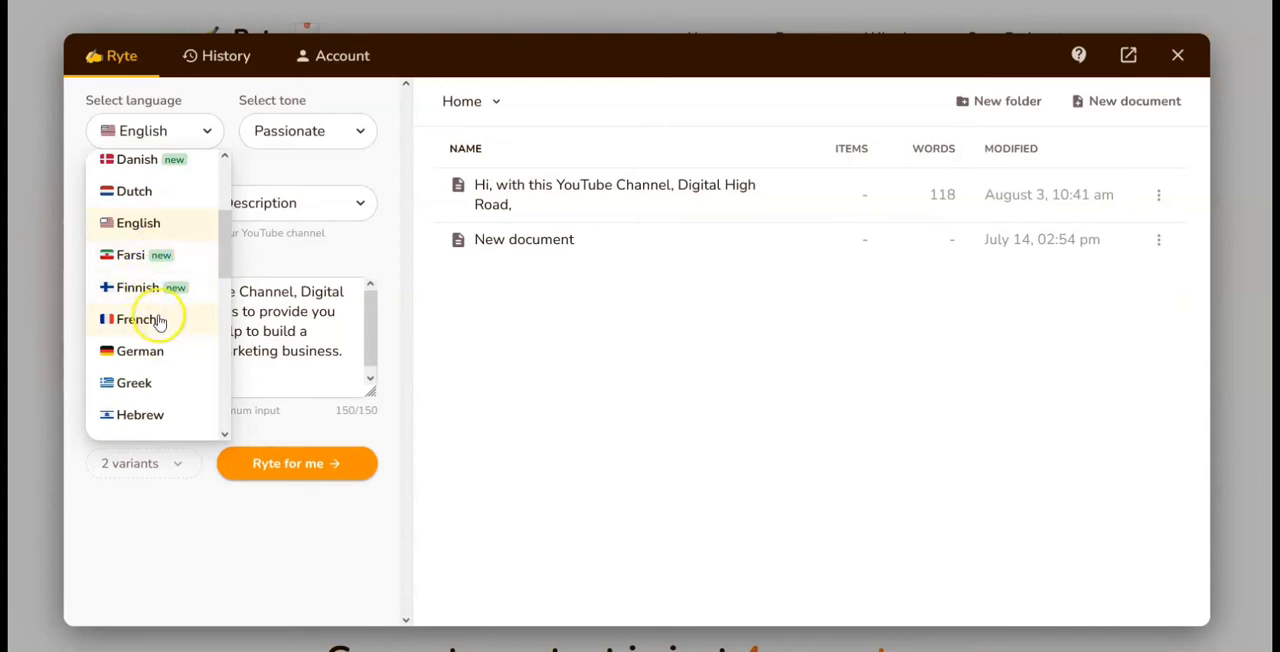
scroll(160, 318, "down", 2)
scroll(145, 275, "down", 1)
scroll(145, 282, "down", 1)
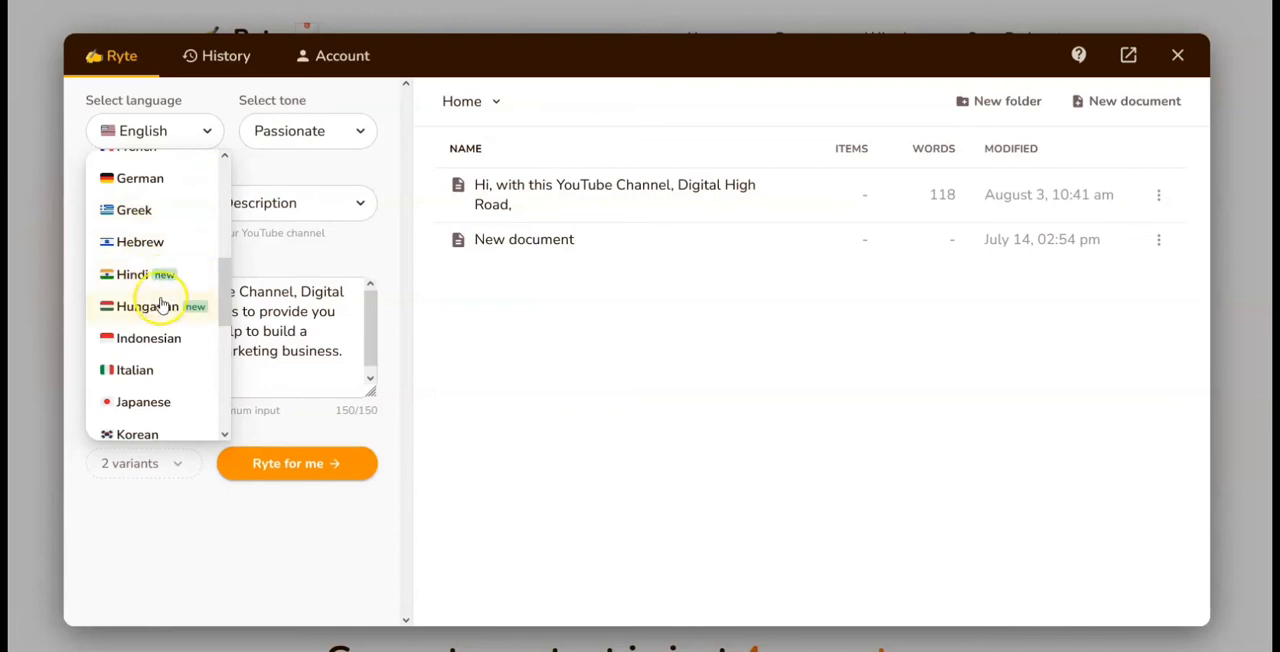
scroll(163, 300, "down", 2)
scroll(155, 340, "down", 1)
scroll(146, 368, "down", 1)
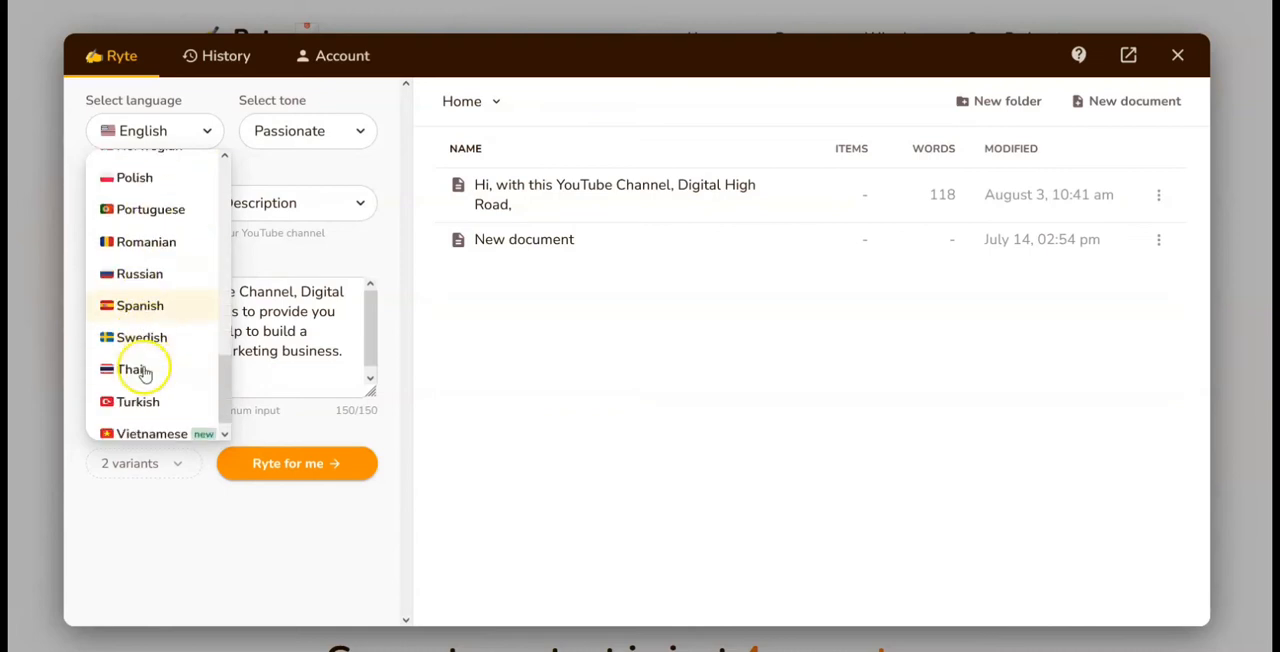
Step: View the available writing tones without changing the selection, and check the use case selection
left_click(281, 134)
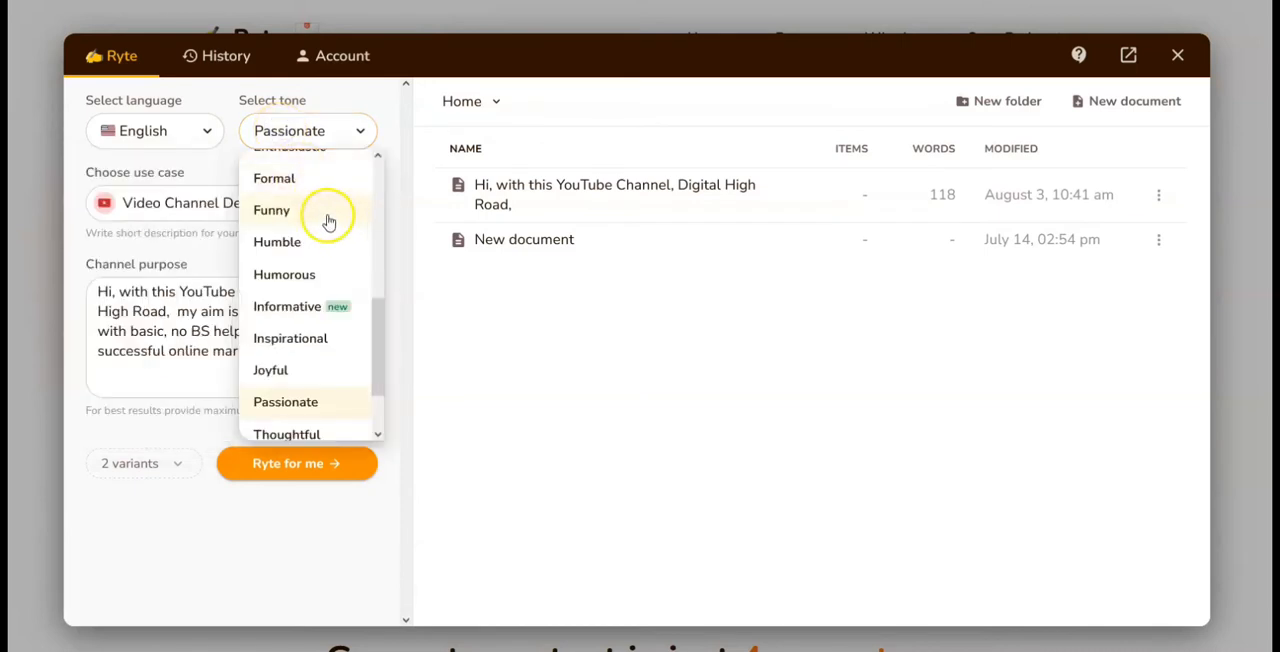
left_click(383, 97)
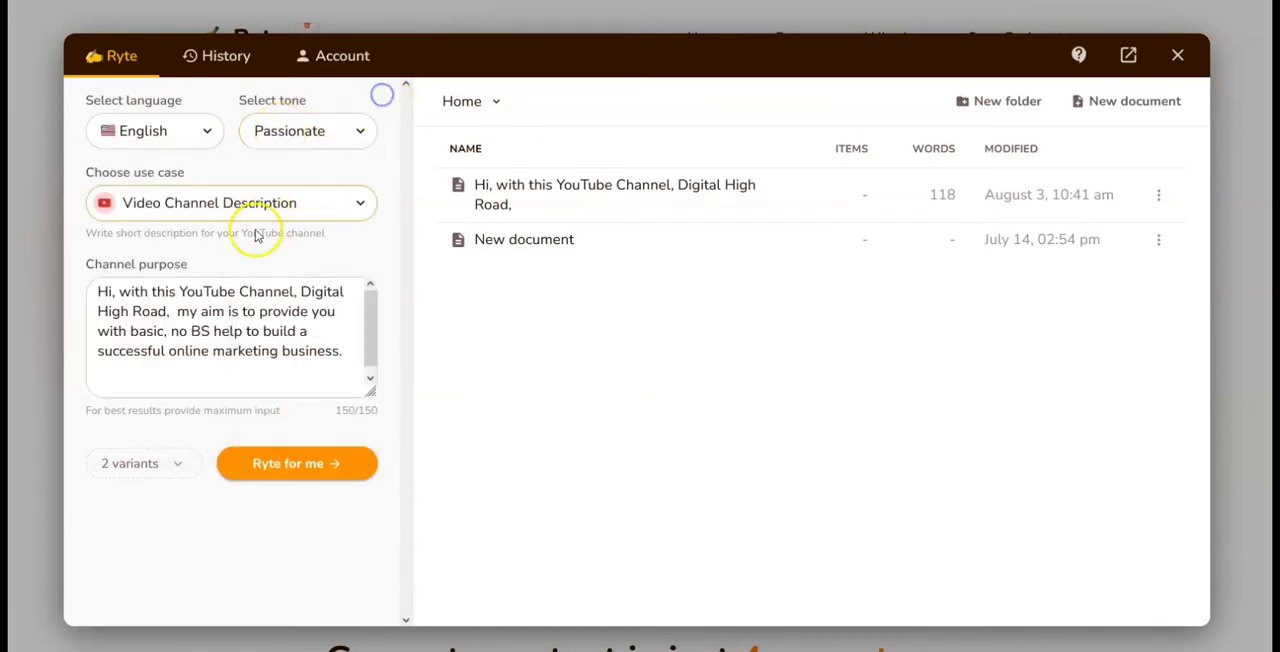
left_click(201, 205)
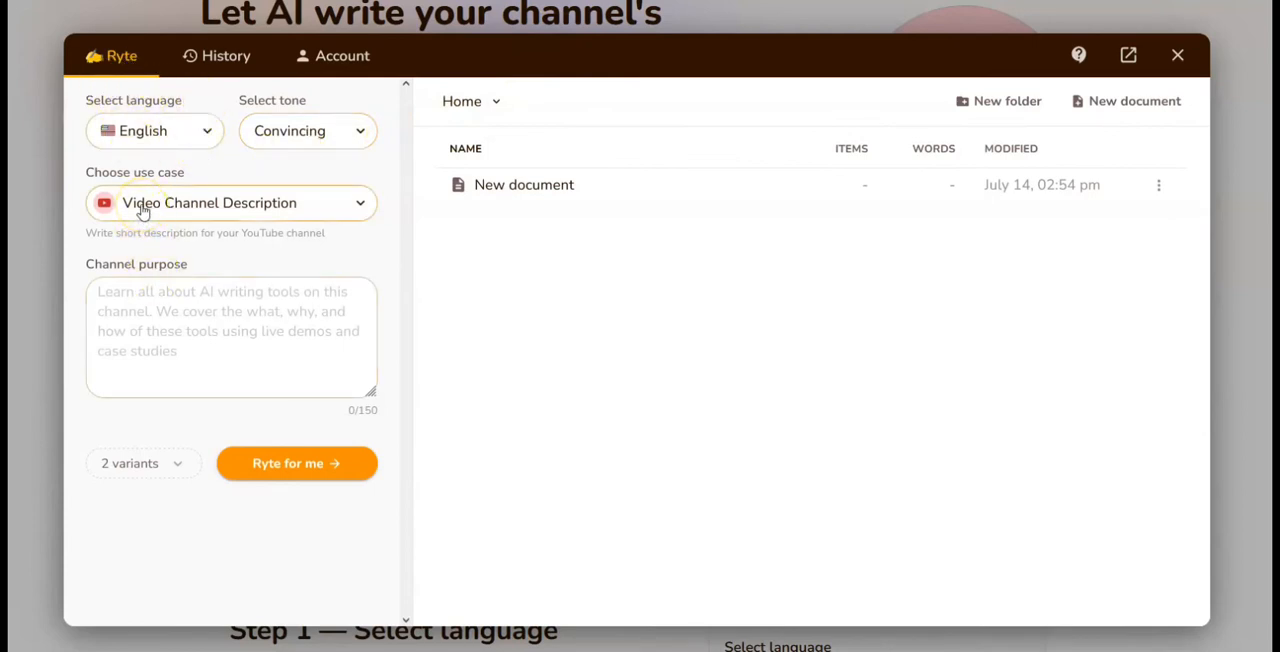
Step: Copy all the paragraphs below the title in Notepad's YouTube Channel Description.txt and paste them as the channel purpose in Rytr
left_click(106, 295)
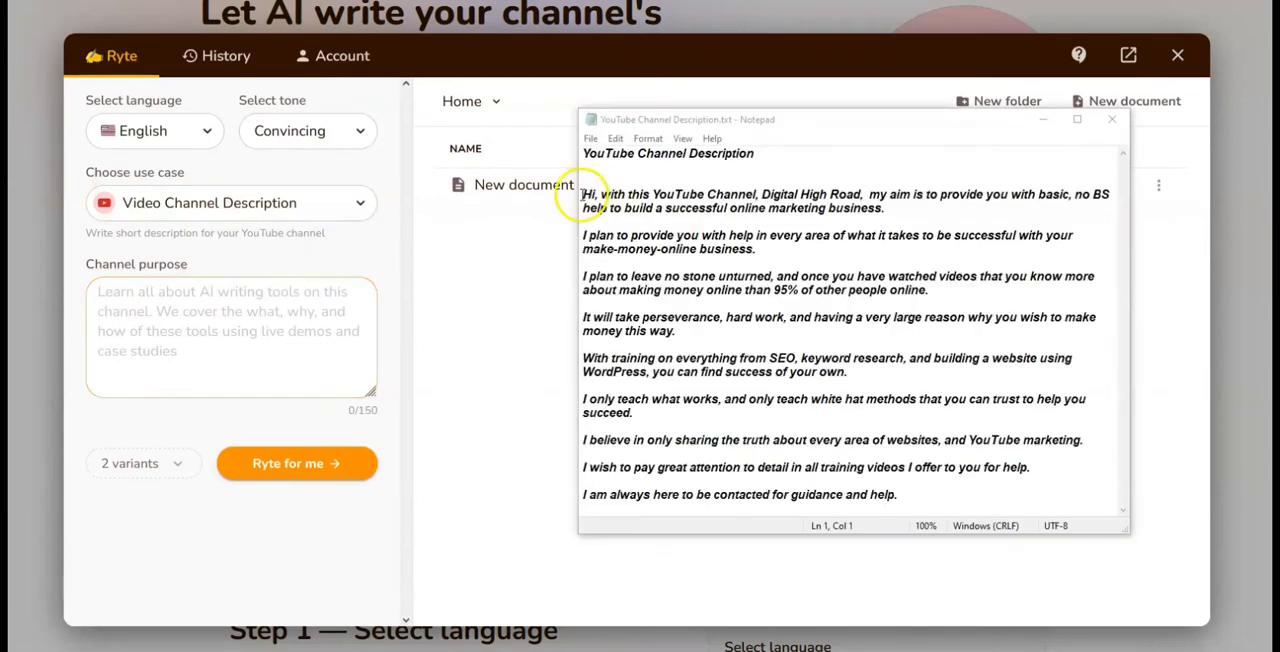
left_click(582, 193)
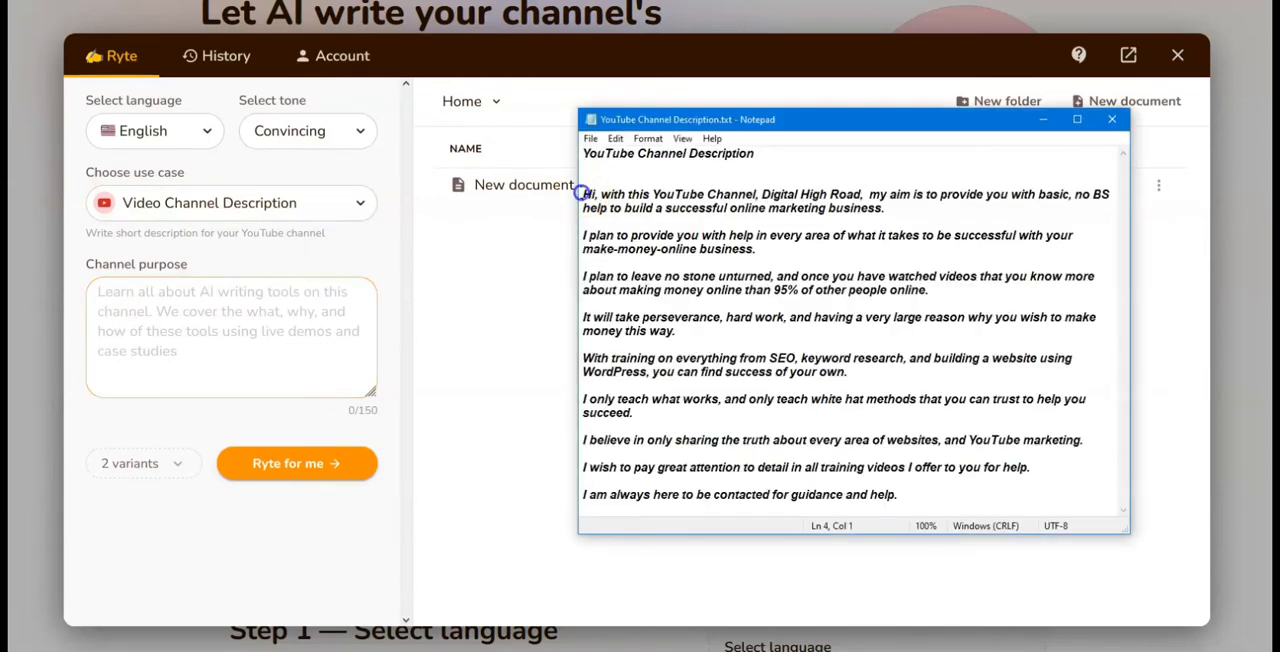
left_click_drag(630, 197, 936, 492)
right_click(922, 446)
left_click(950, 250)
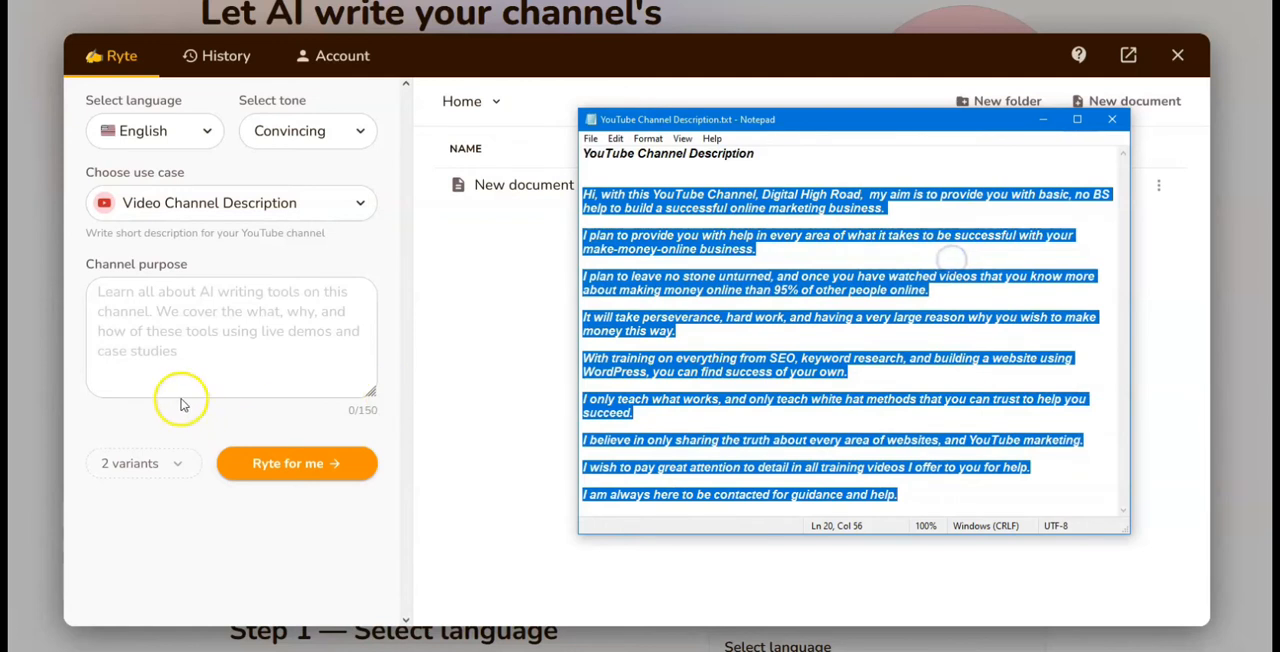
left_click(120, 292)
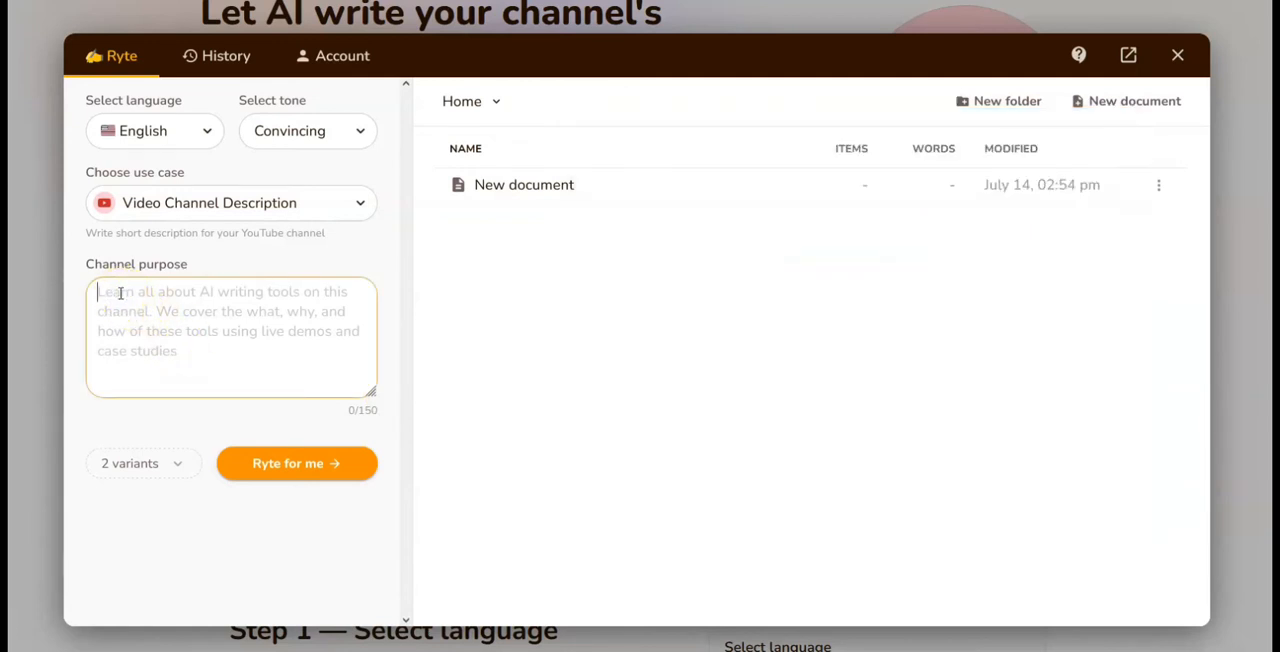
key("ctrl+v")
Step: Generate 2 variants of the video channel description and select all of the generated text
left_click(152, 463)
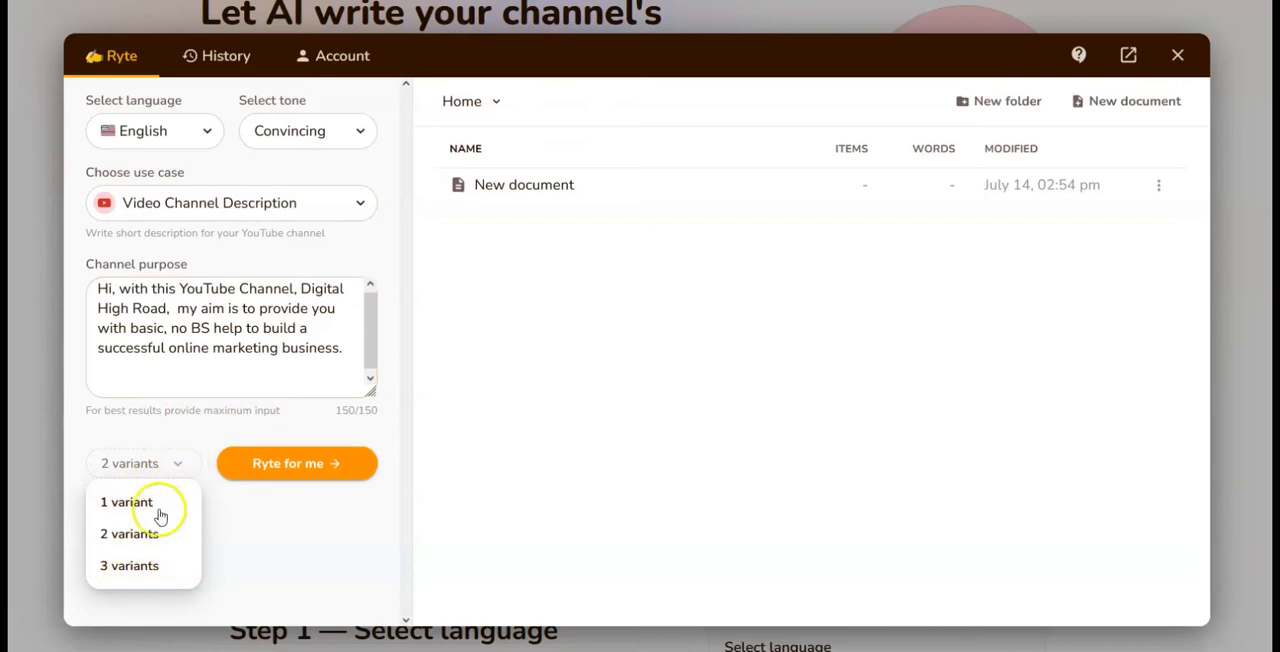
left_click(128, 534)
left_click(267, 470)
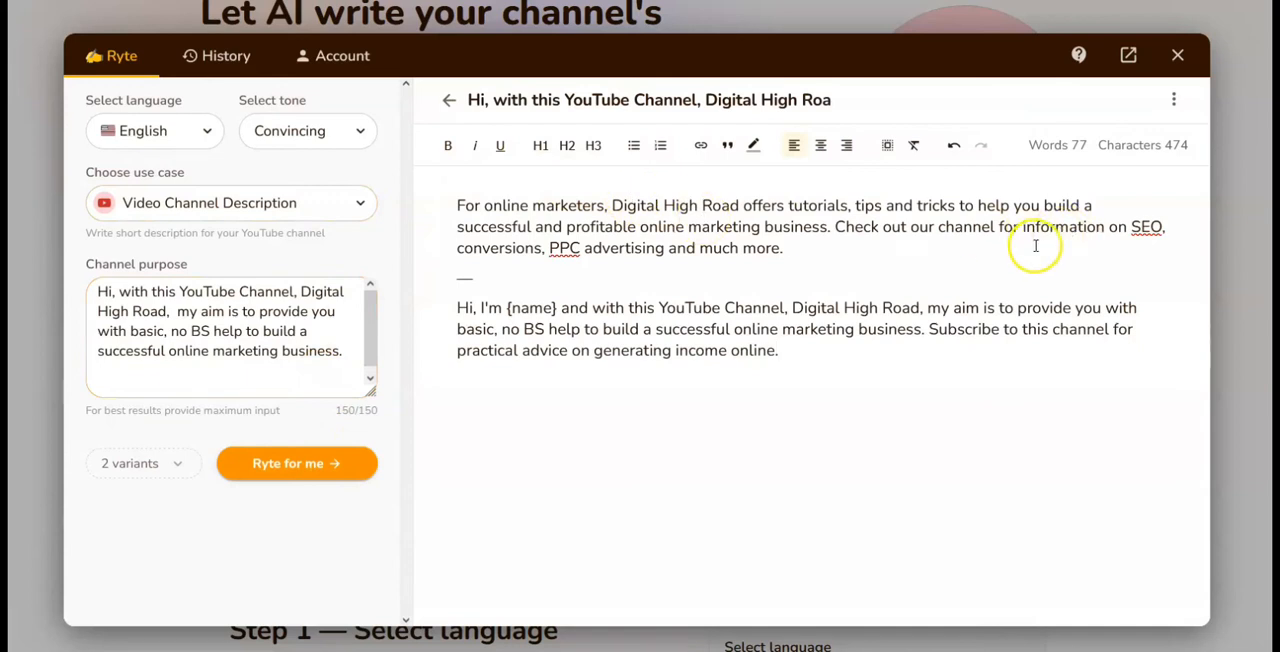
left_click_drag(457, 205, 914, 351)
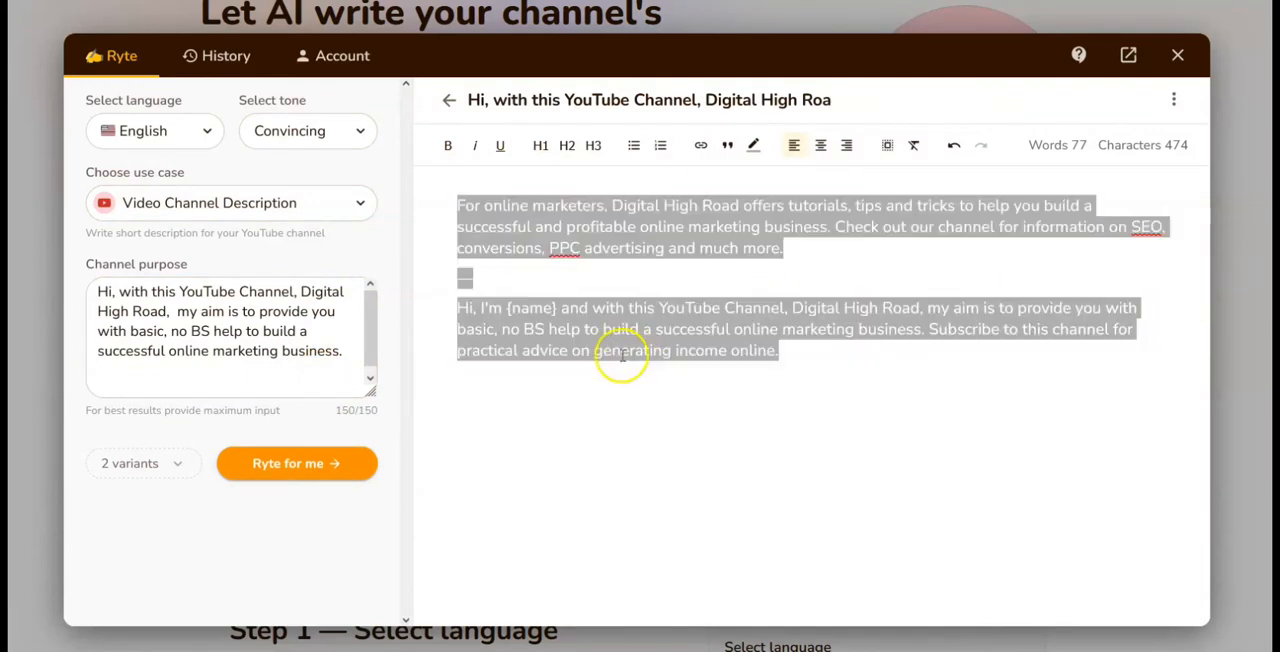
left_click(608, 395)
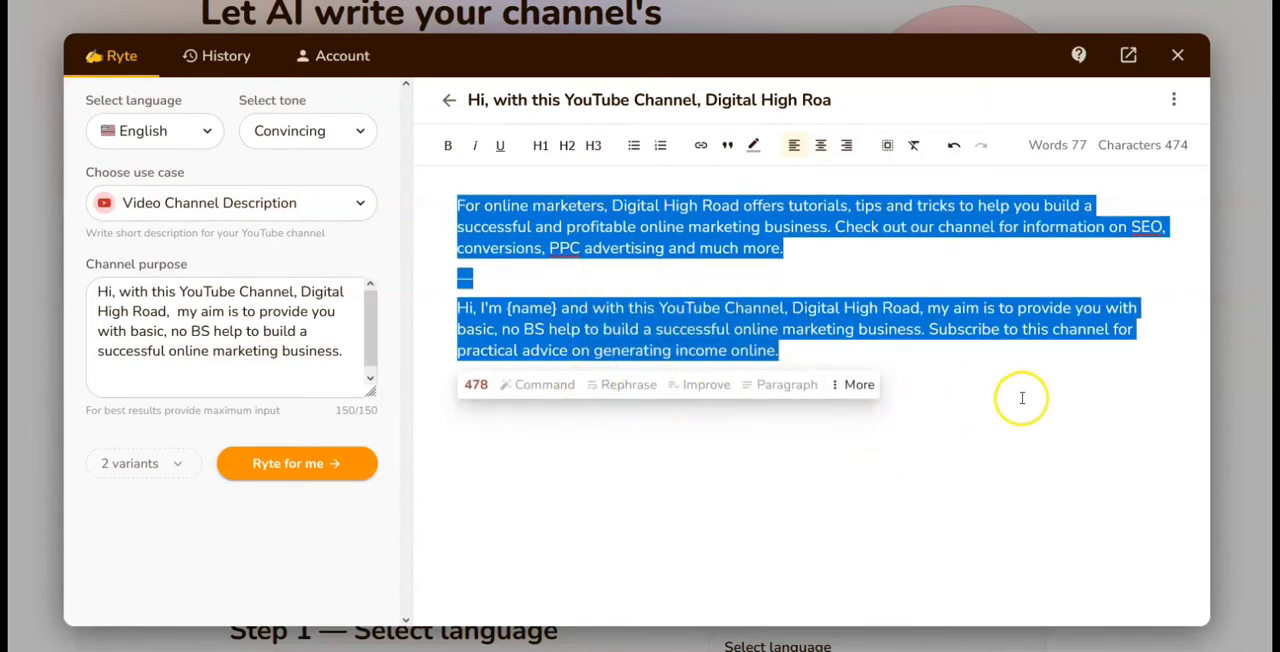
Step: Look through the writing tones and set the tone to Passionate
left_click(298, 133)
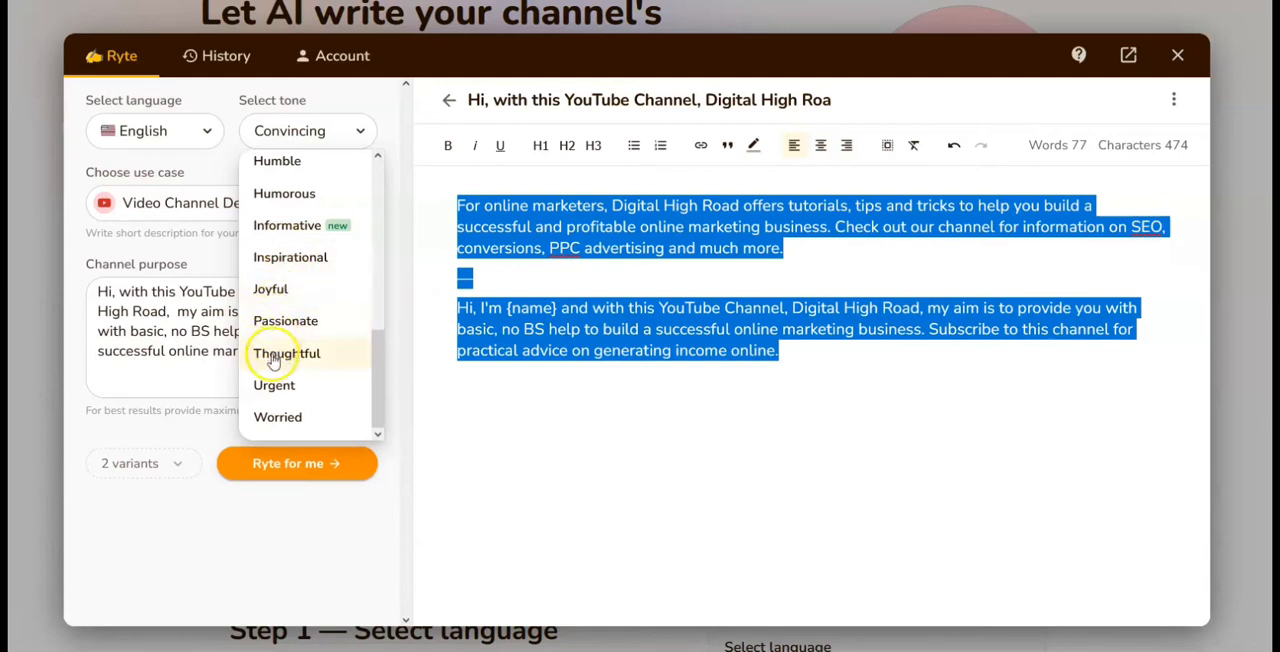
scroll(355, 375, "up", 5)
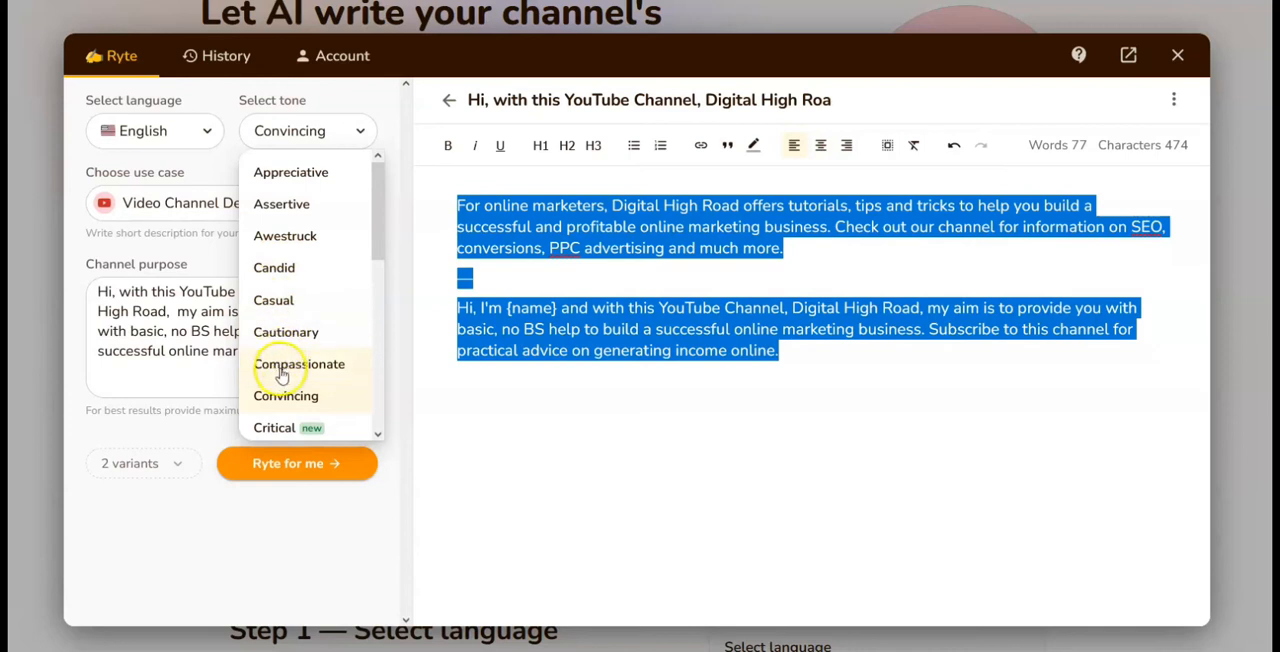
scroll(283, 370, "down", 5)
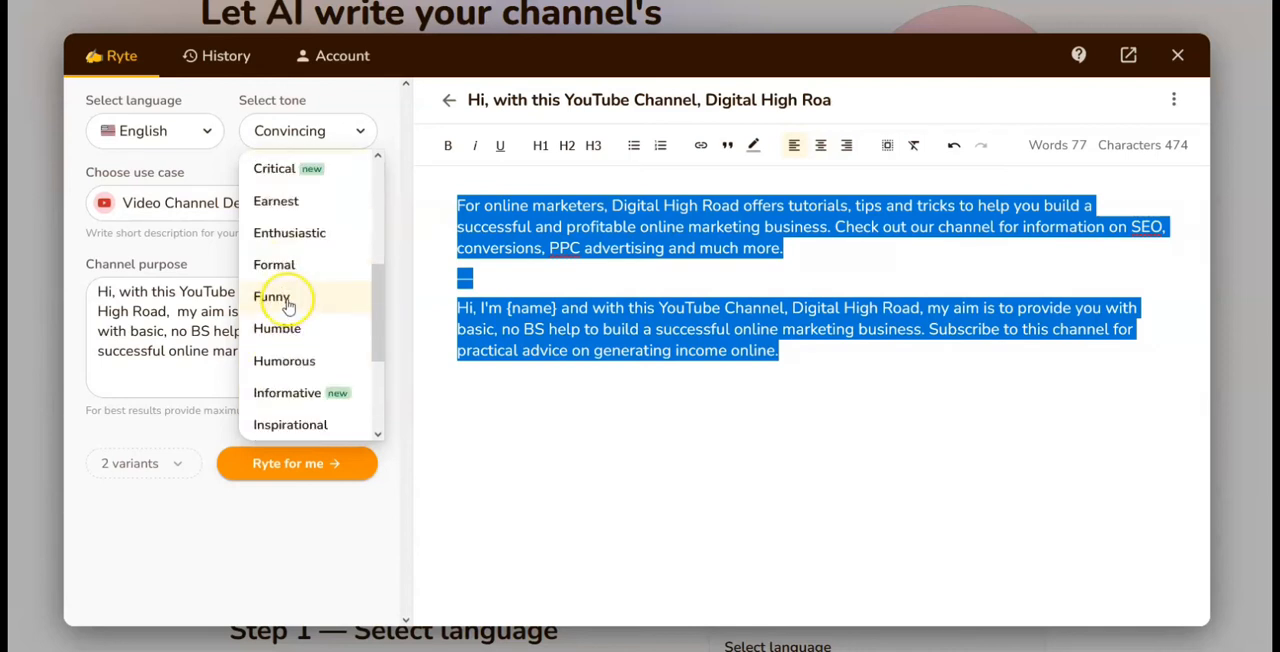
scroll(288, 305, "down", 2)
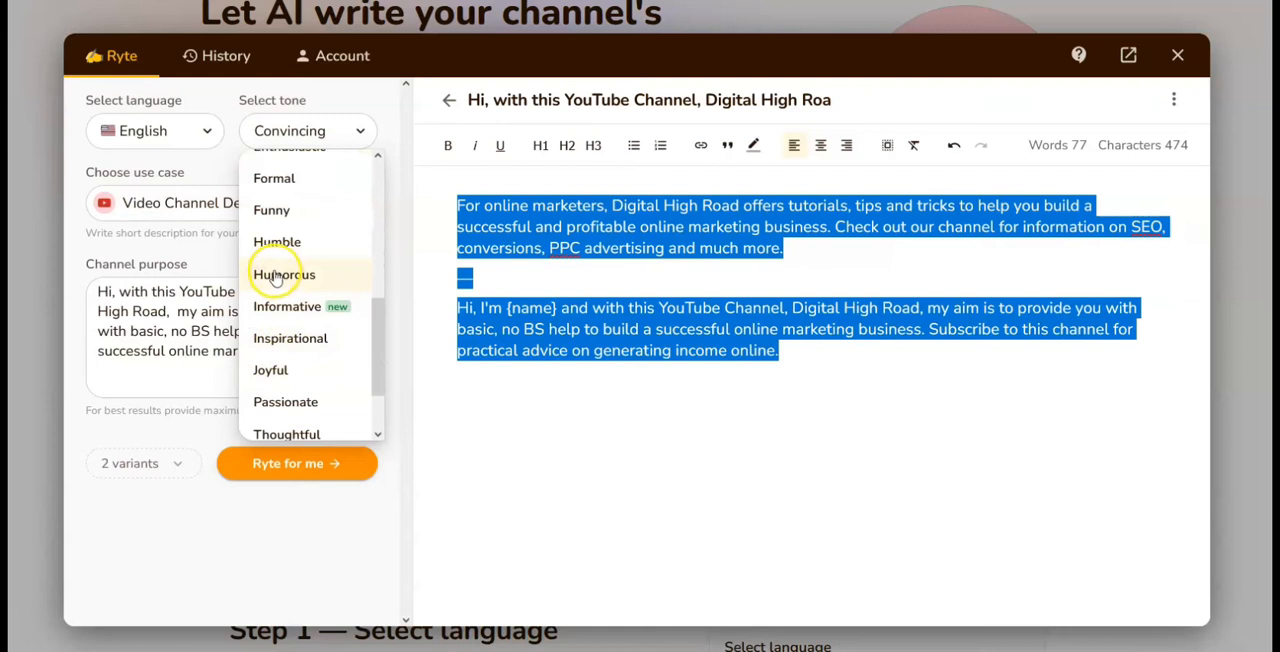
left_click(276, 401)
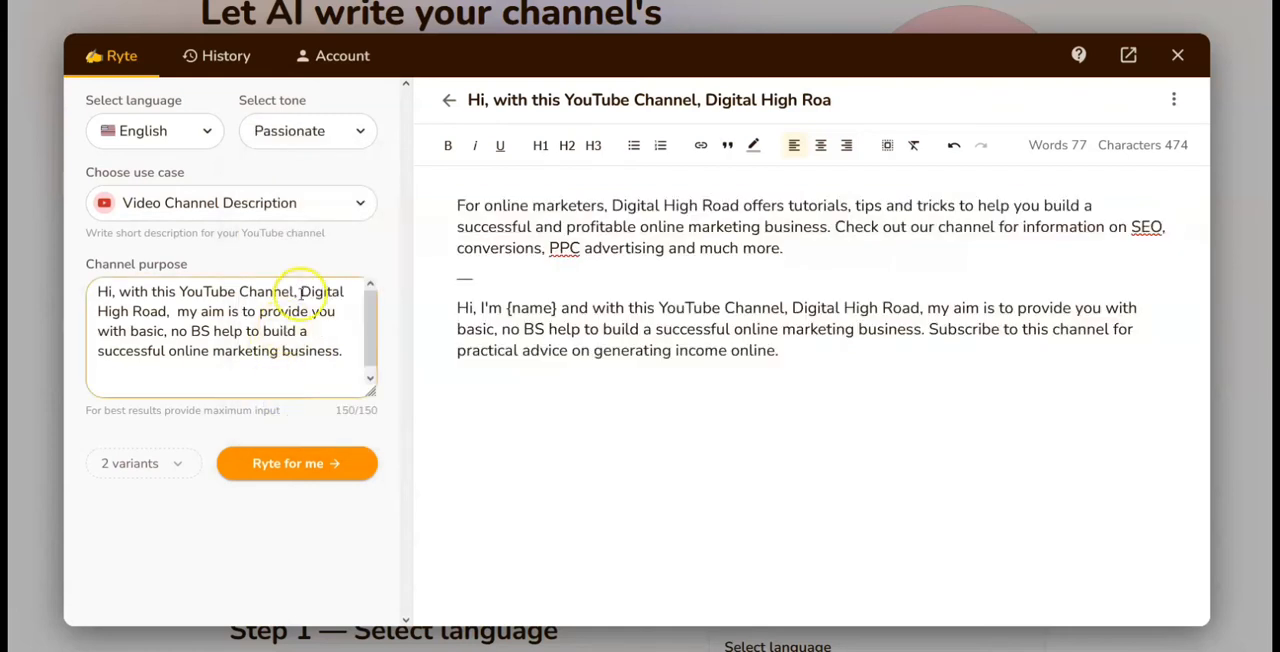
Step: Generate 2 variants of the video channel description in the Passionate tone
left_click(272, 467)
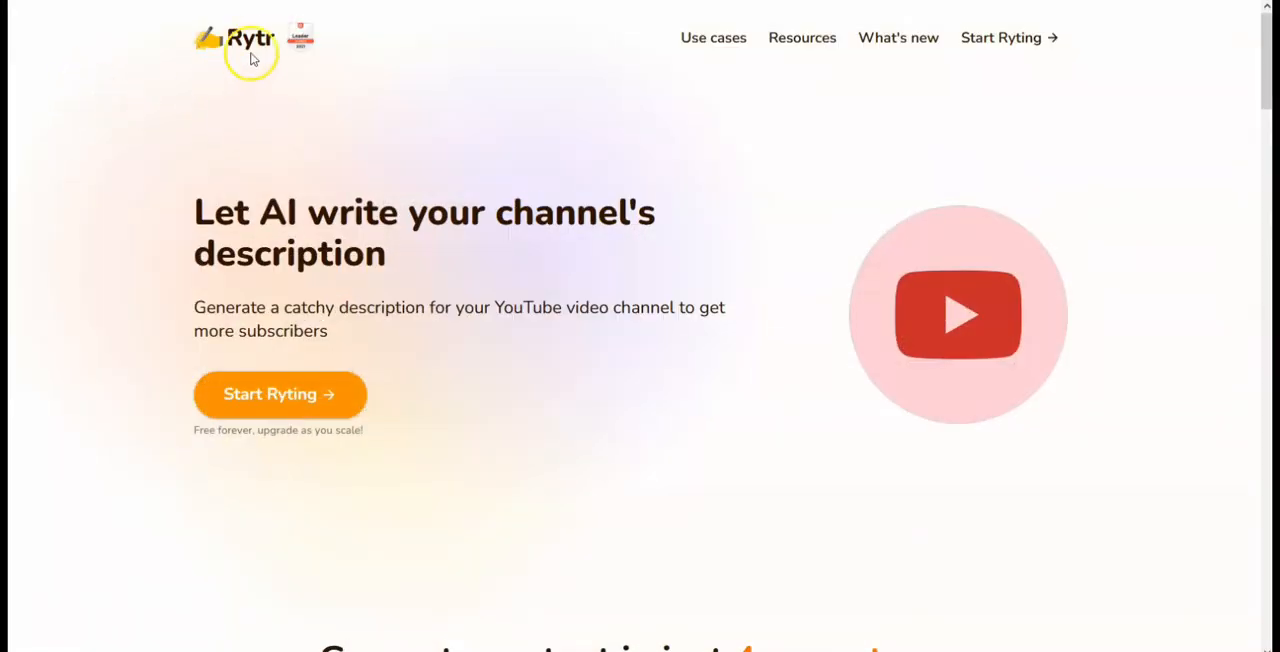
Step: Reopen the Rytr writing app, view the history of generated content and return to the document list
left_click(242, 397)
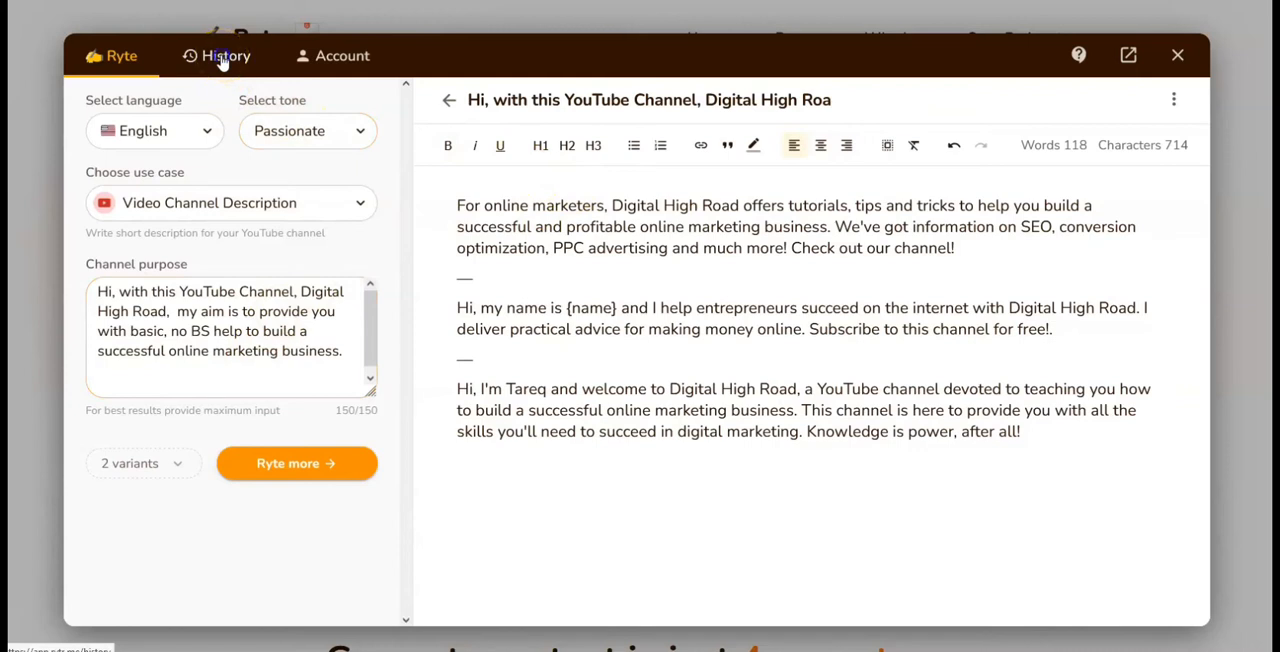
left_click(222, 58)
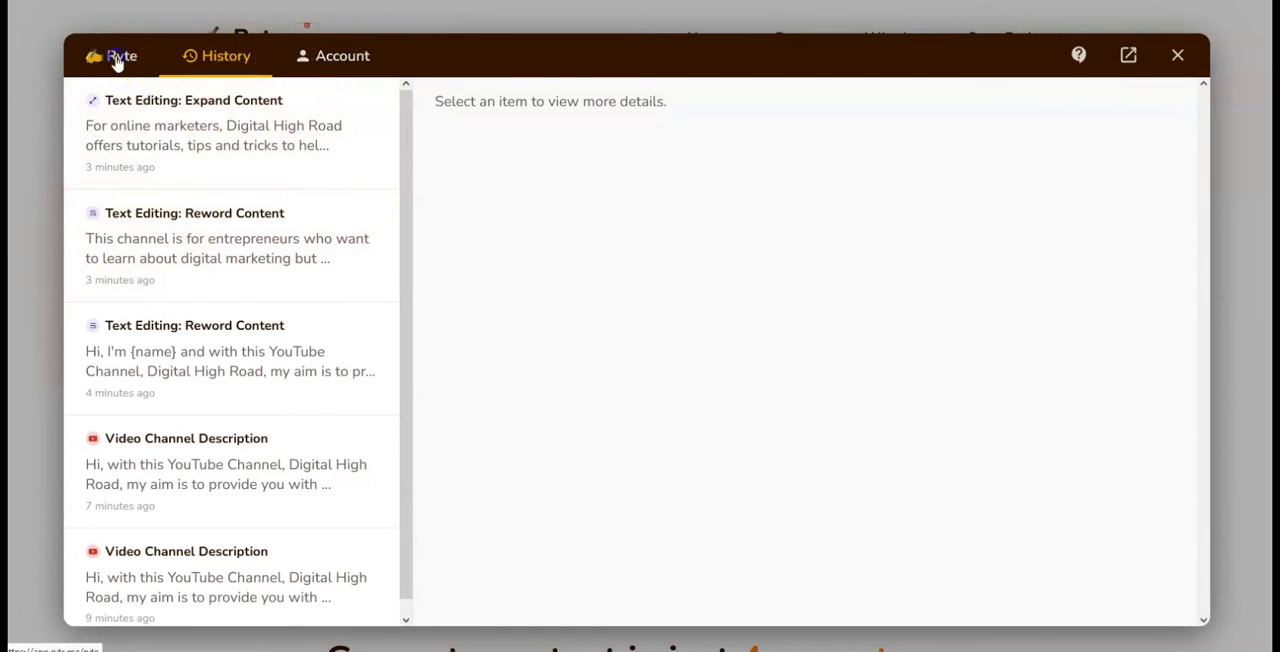
left_click(117, 60)
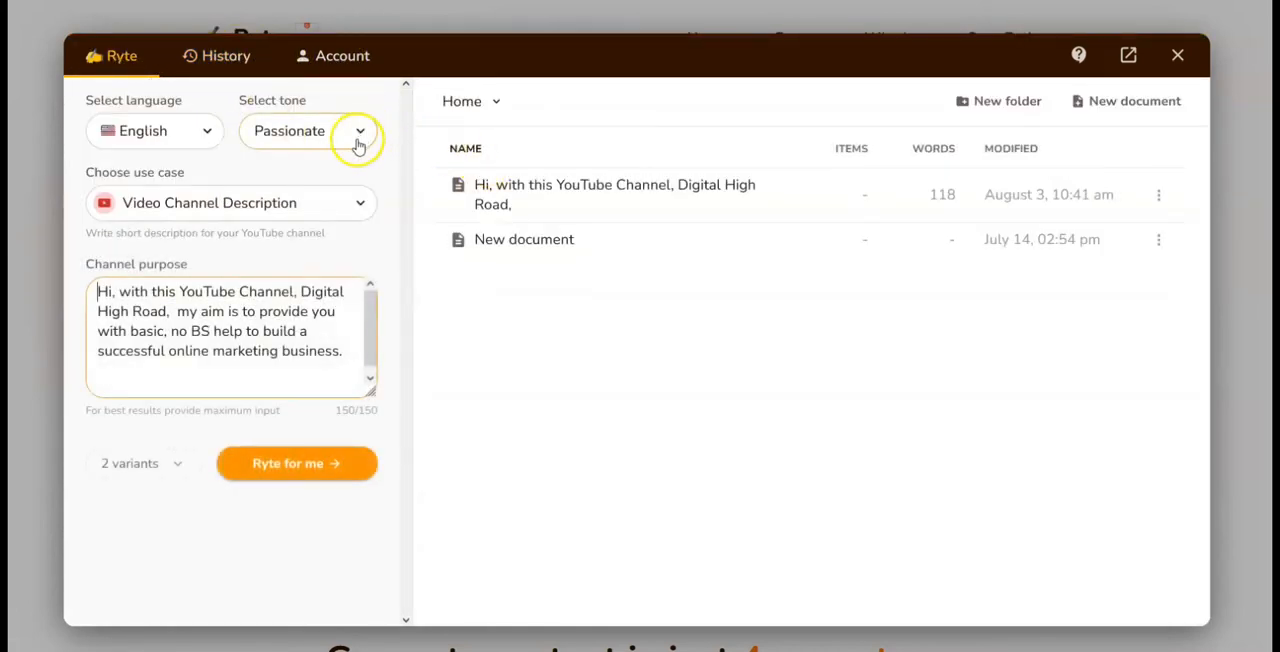
Step: Browse the available use cases from Blog Idea & Outline to Video Channel Description without changing the selection
left_click(312, 205)
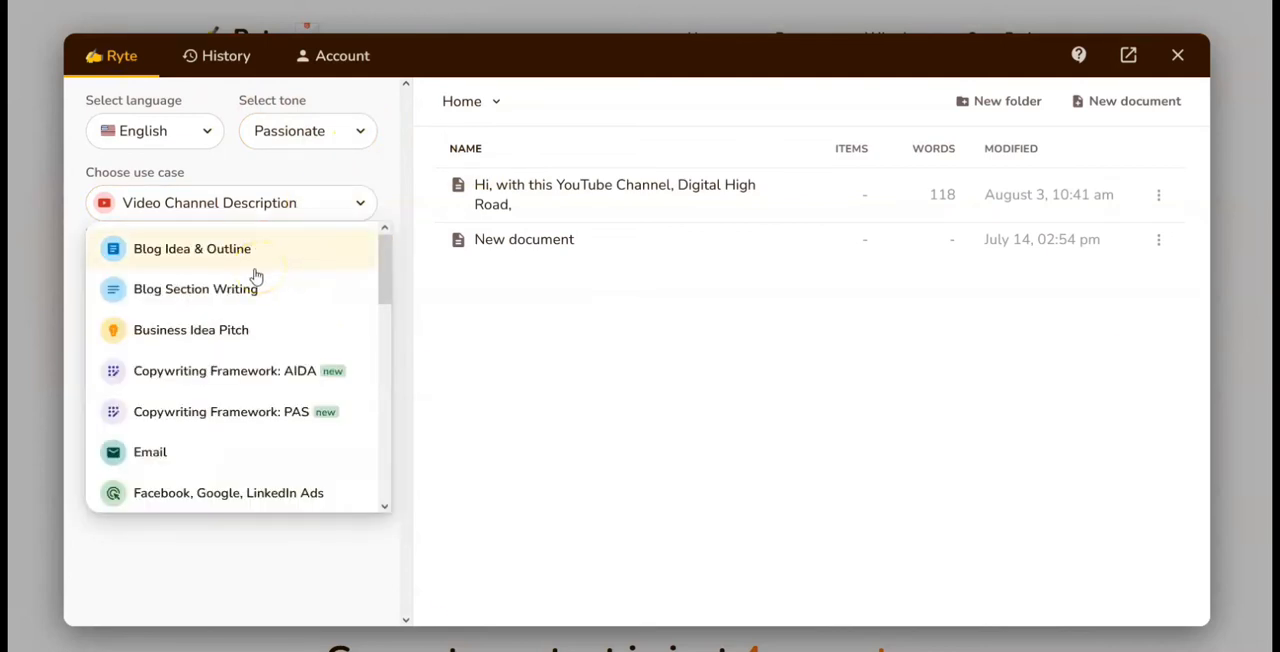
left_click(240, 302)
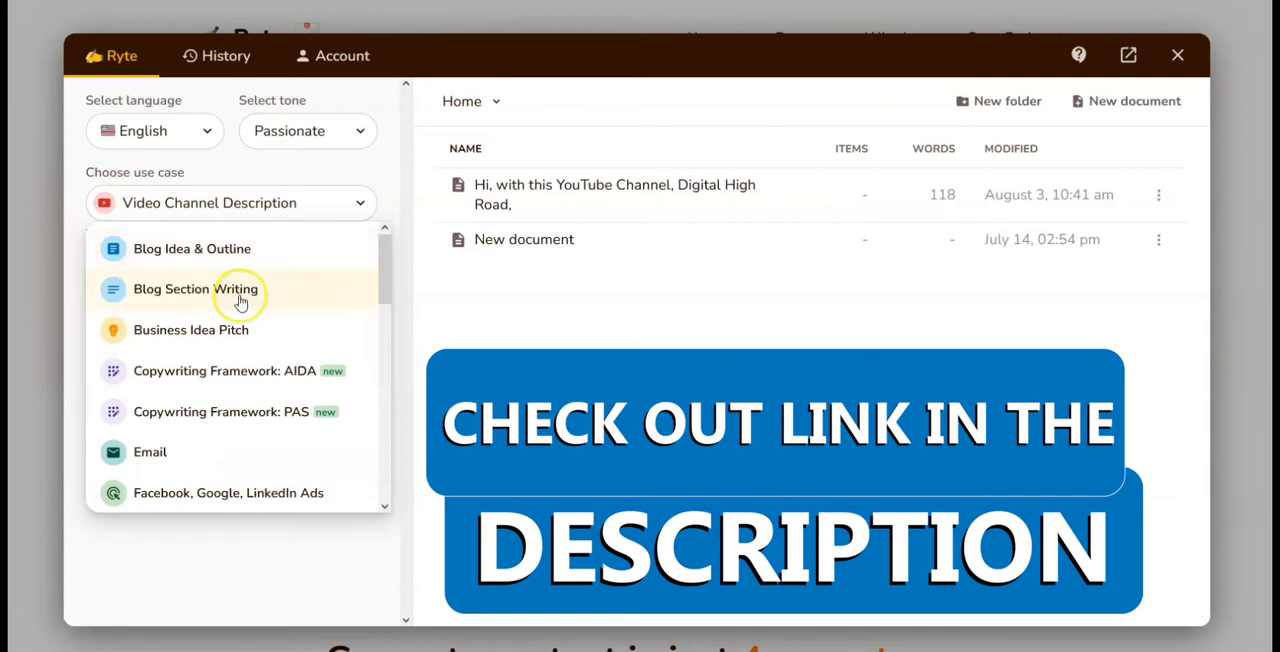
left_click(224, 341)
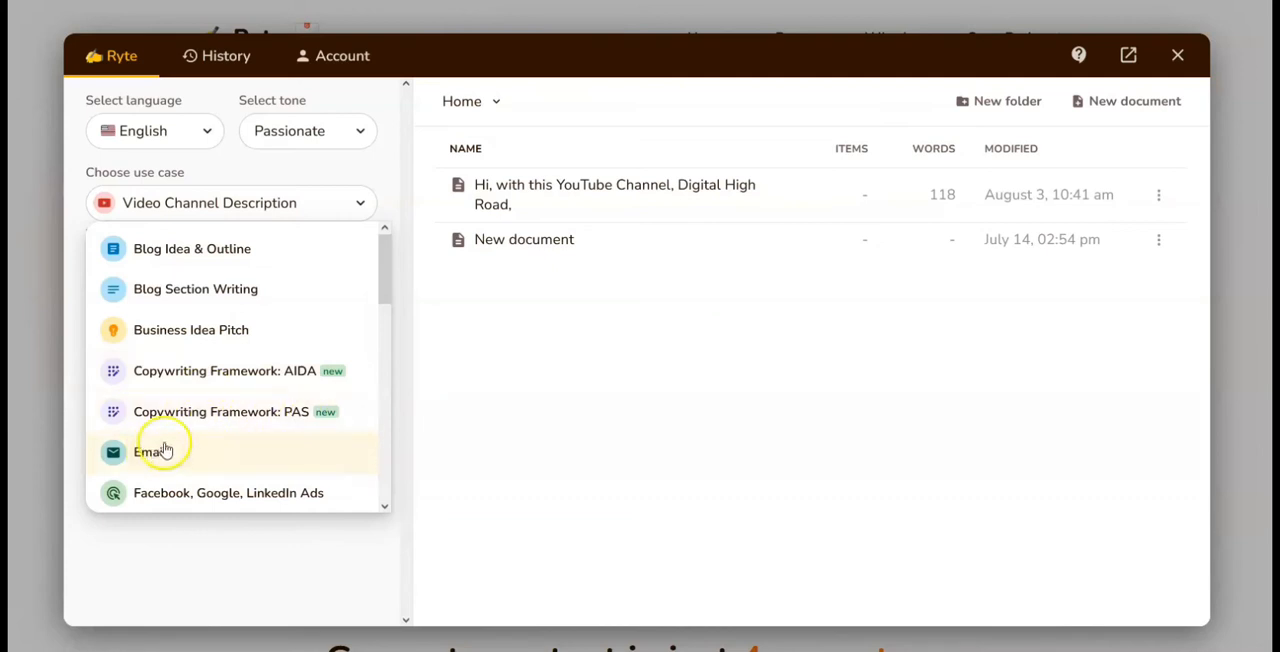
scroll(208, 413, "down", 2)
scroll(177, 430, "down", 2)
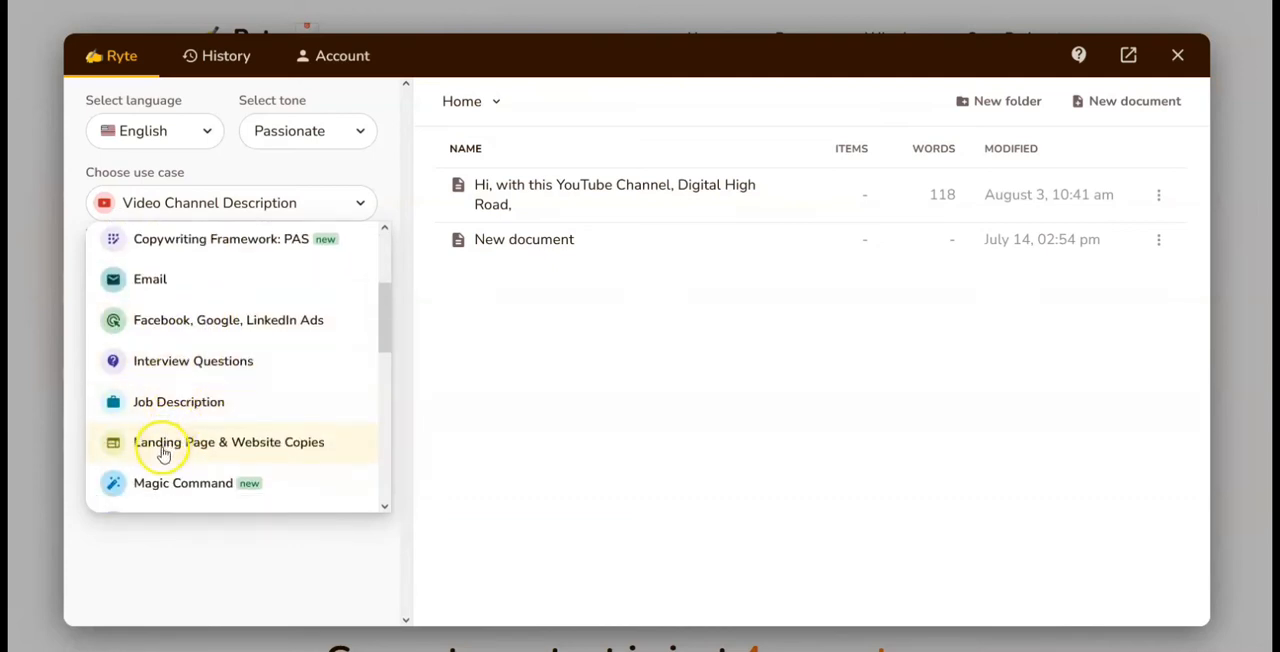
scroll(163, 452, "down", 2)
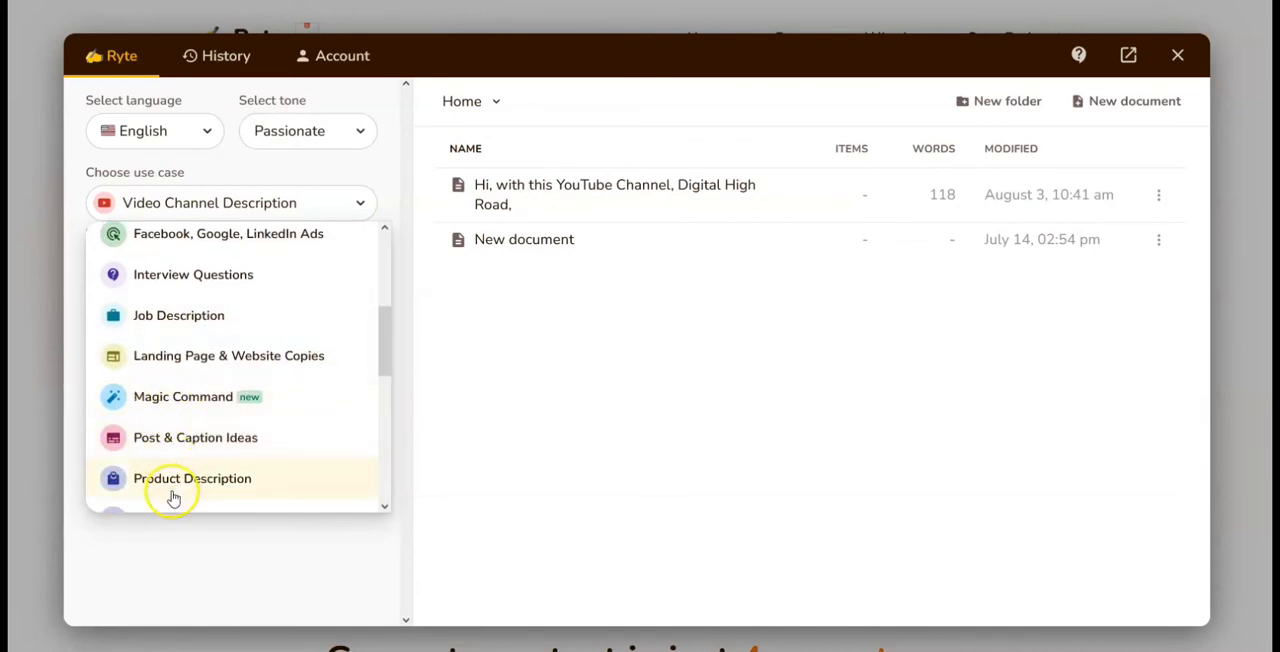
scroll(166, 475, "down", 2)
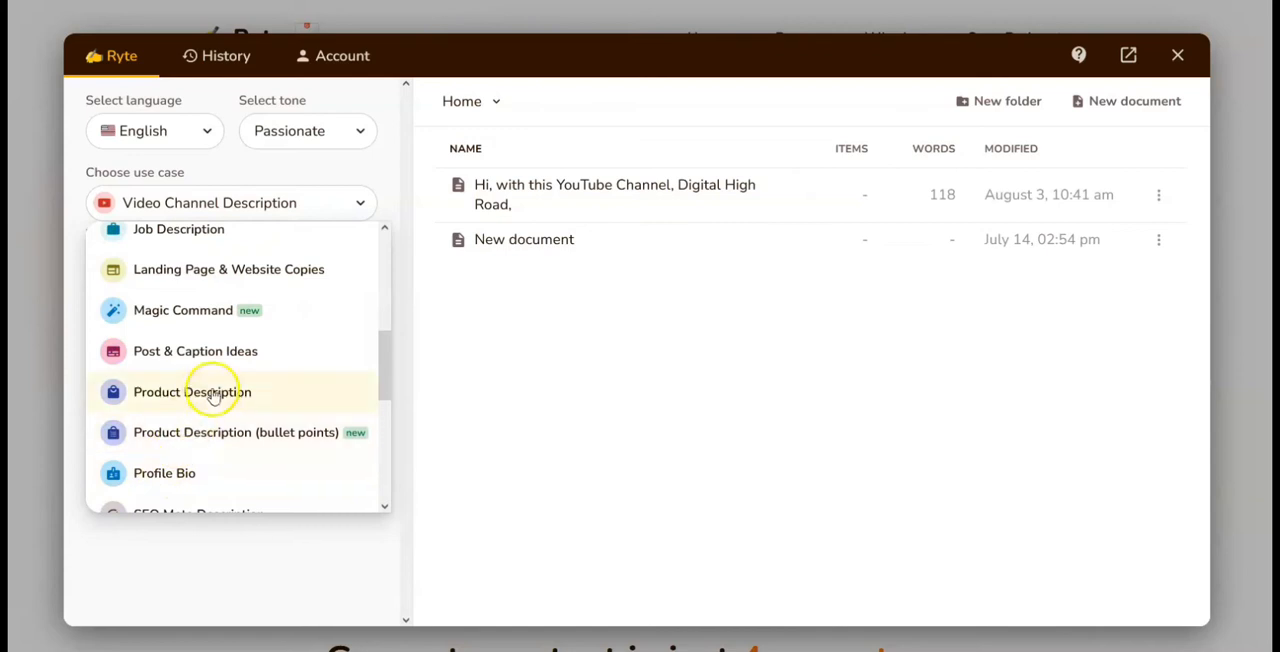
scroll(195, 430, "down", 2)
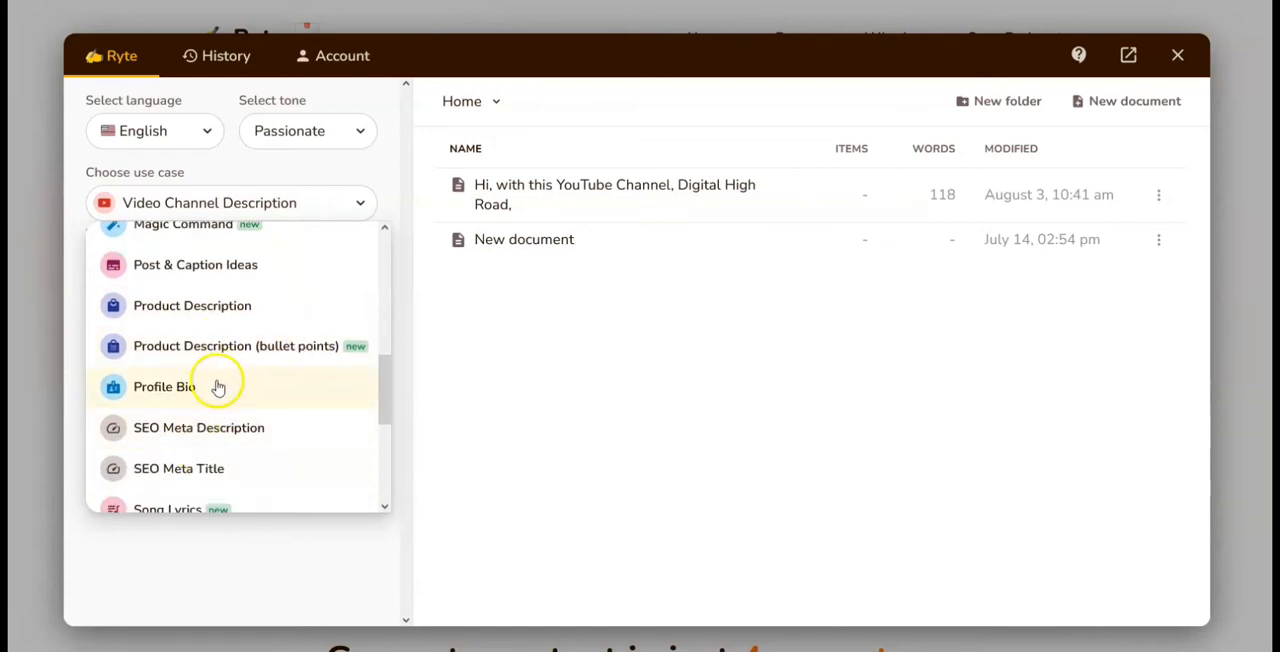
scroll(163, 437, "down", 2)
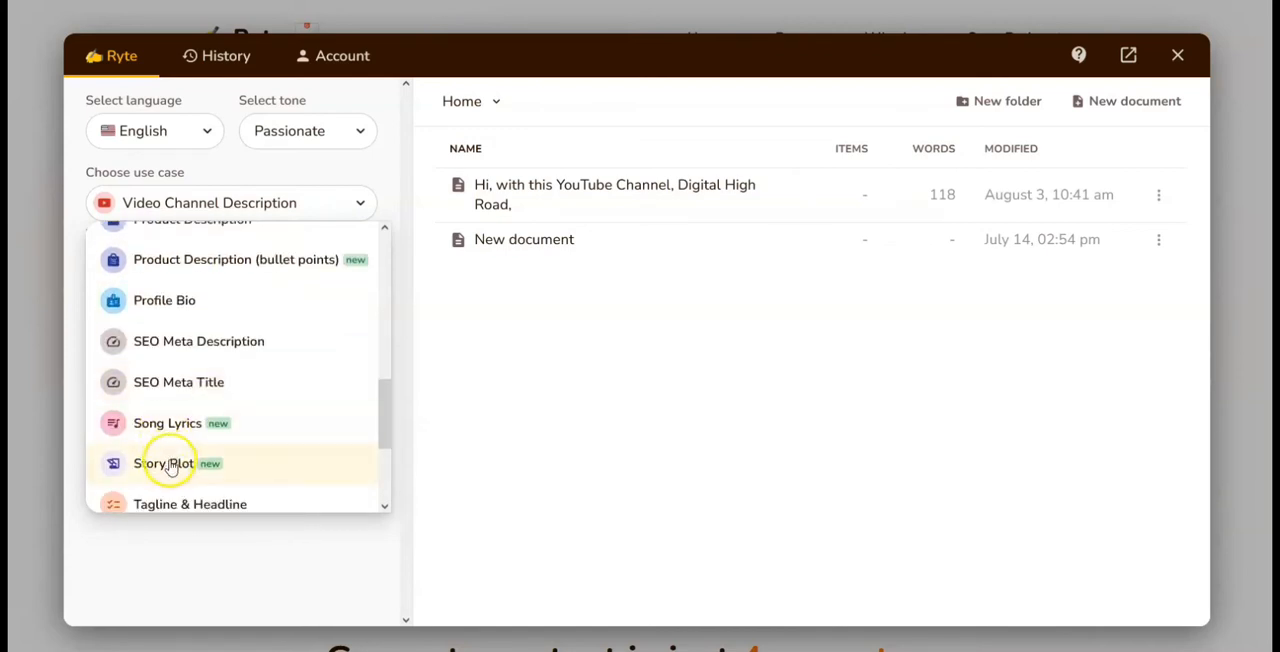
scroll(165, 455, "down", 2)
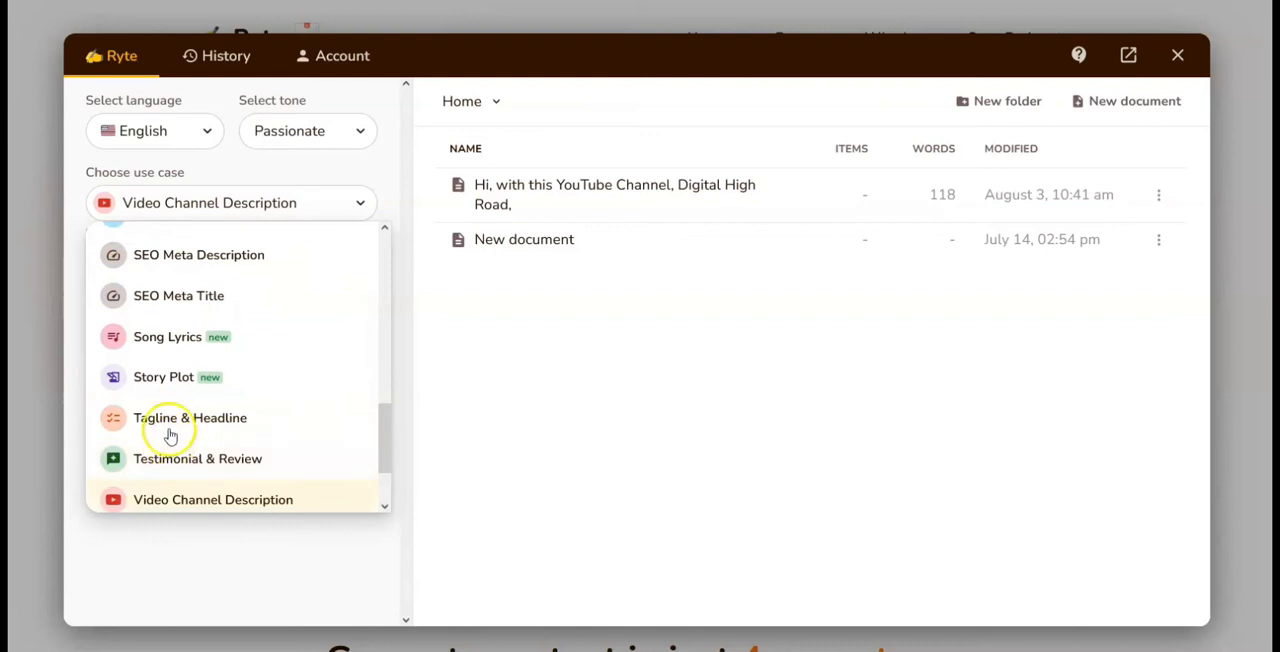
Step: Look through the available languages and tones, keeping English and Passionate selected
left_click(133, 143)
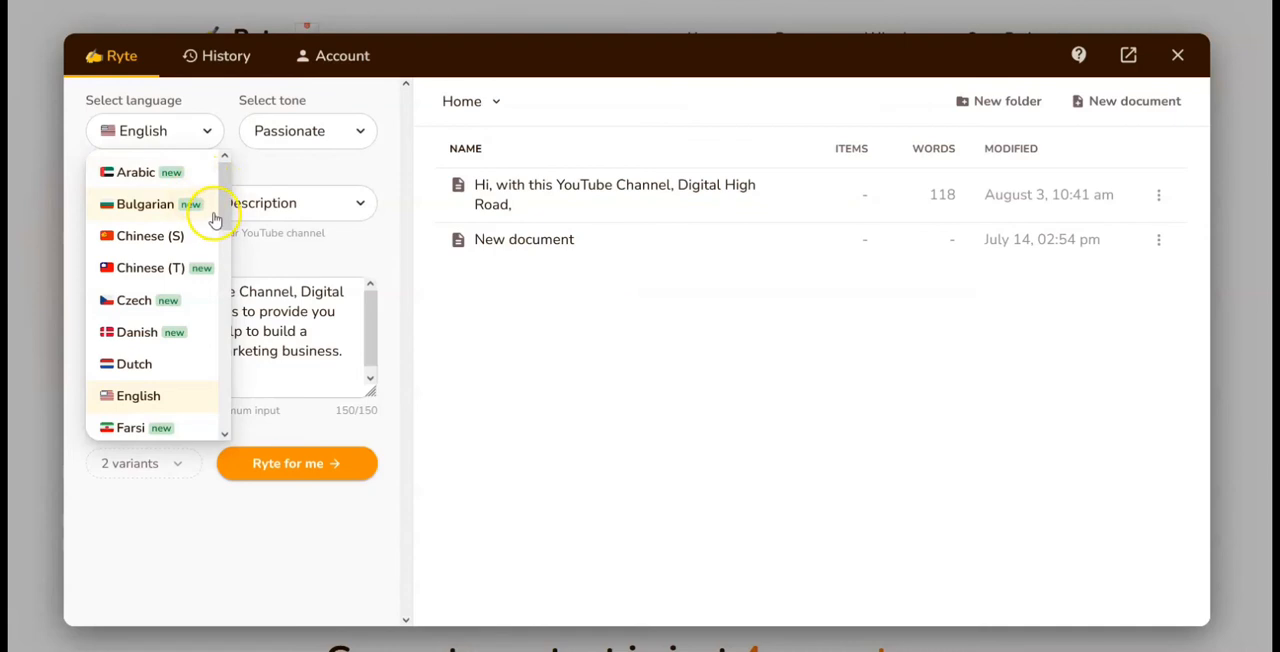
scroll(180, 270, "down", 5)
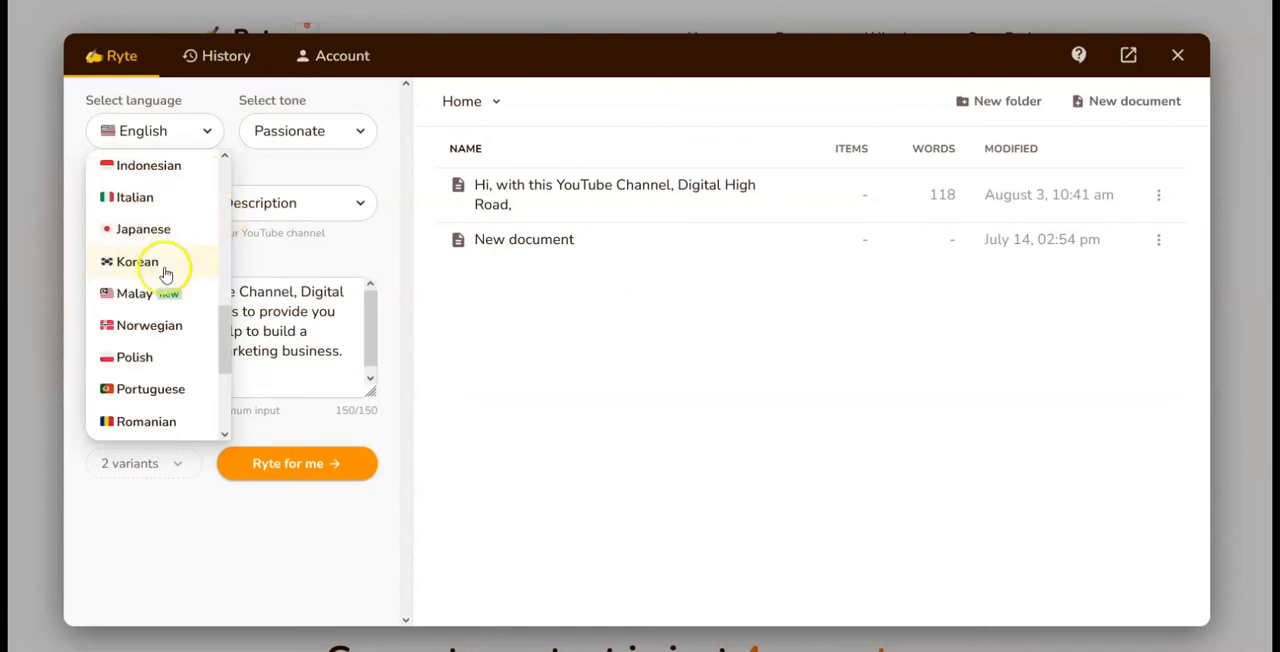
scroll(145, 367, "down", 2)
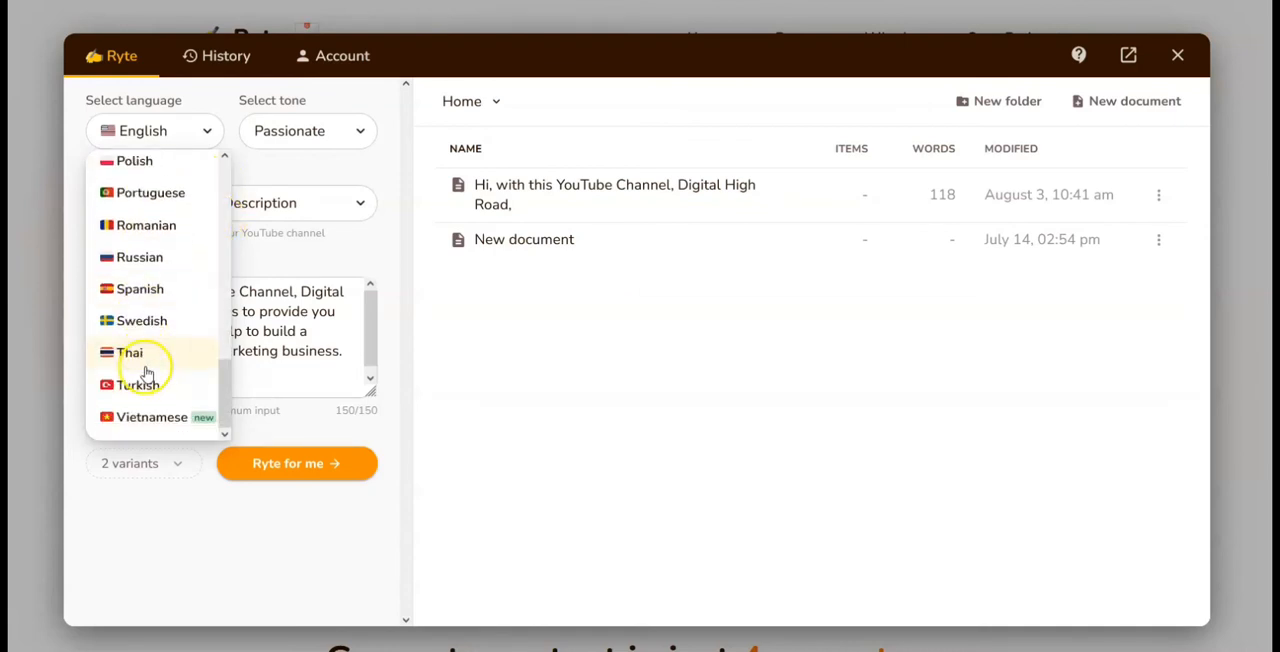
left_click(281, 135)
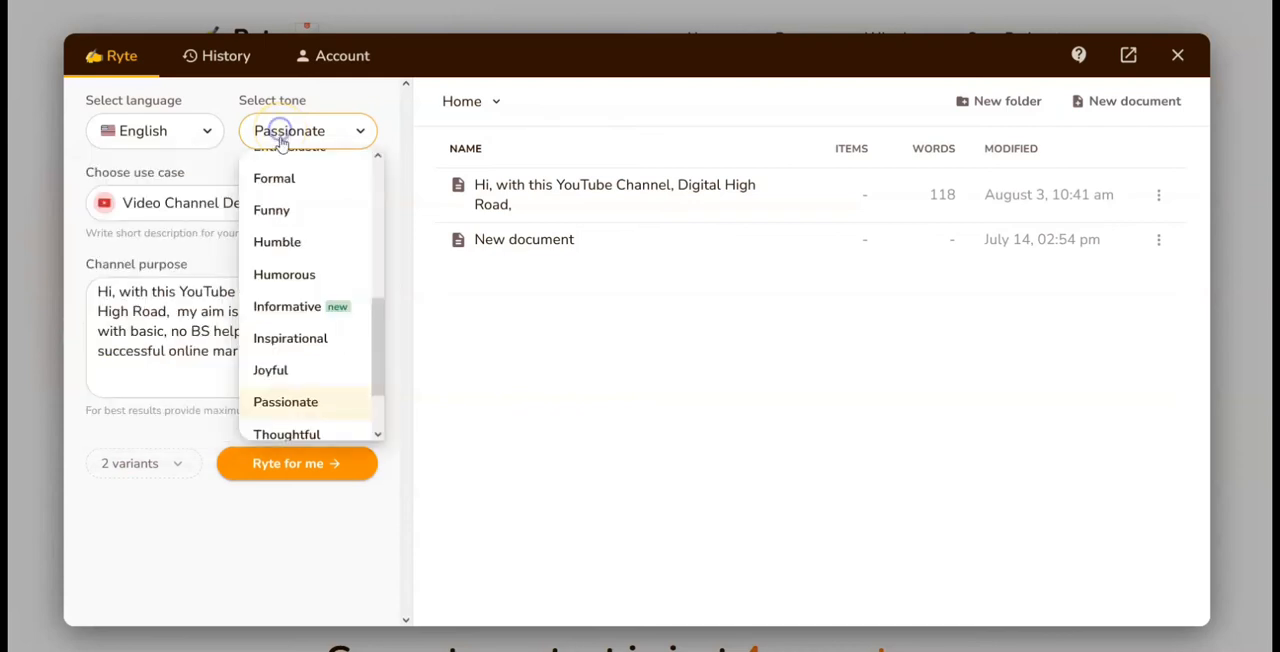
left_click(383, 100)
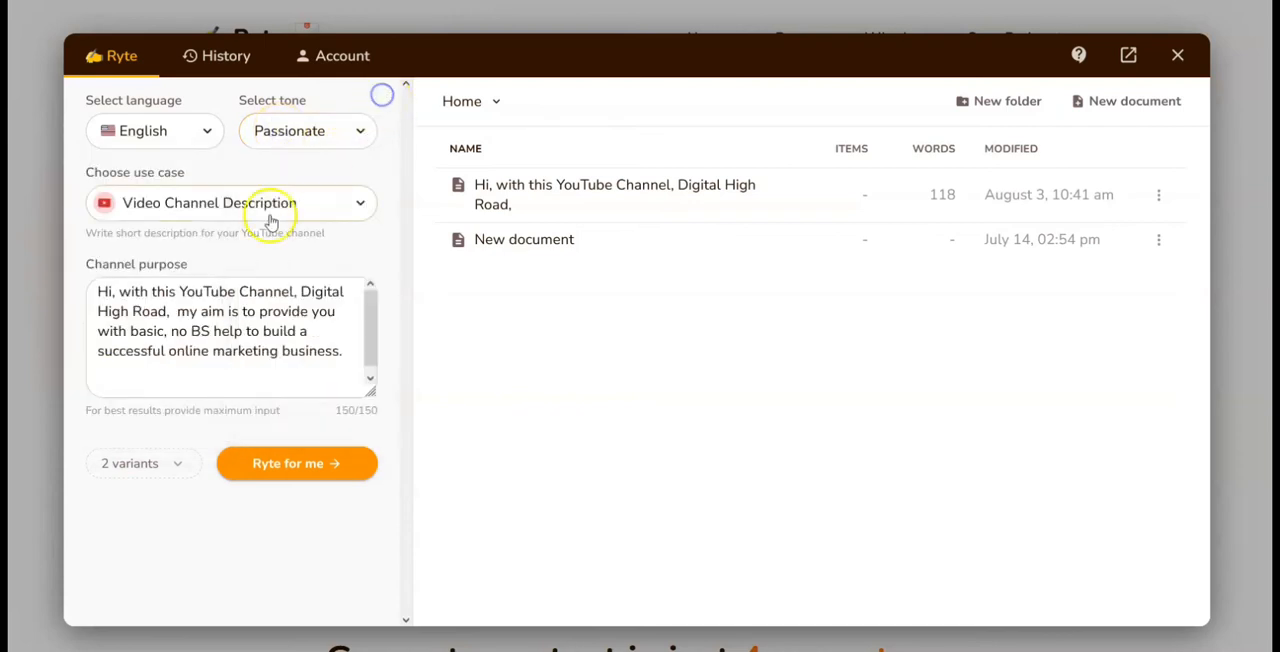
left_click(200, 212)
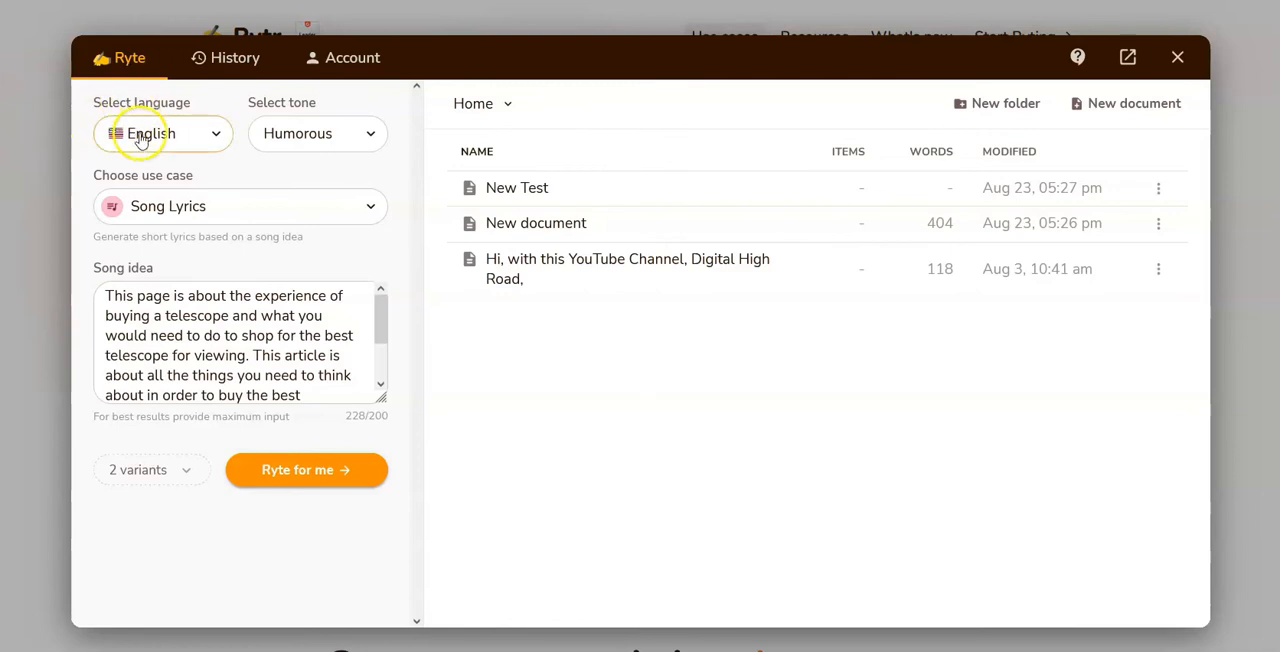
Step: Review the language, tone and use case choices for the Song Lyrics setup without changing any of them
left_click(146, 136)
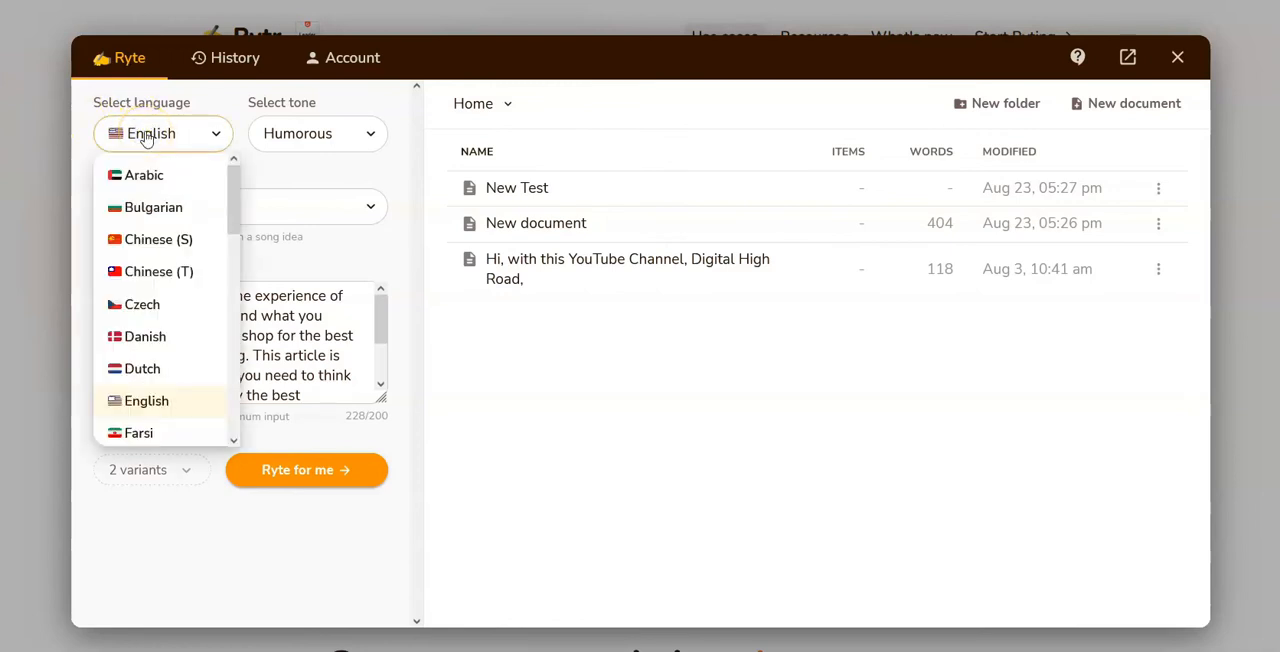
left_click(310, 136)
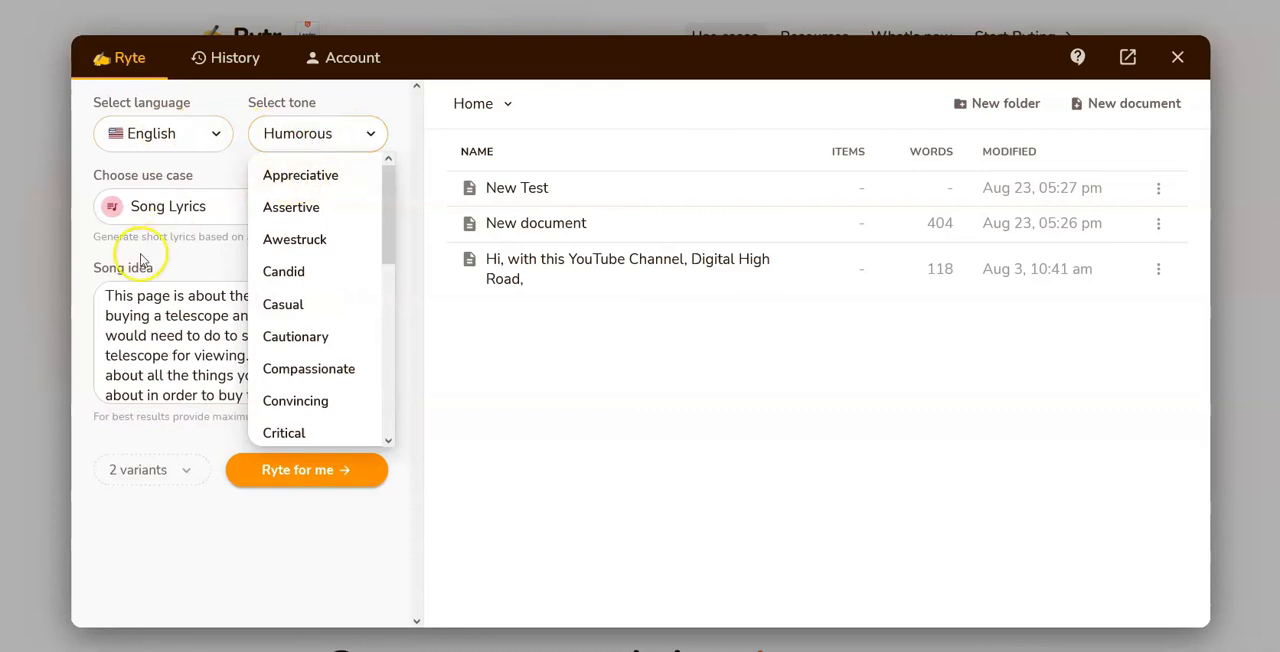
left_click(174, 268)
left_click(190, 206)
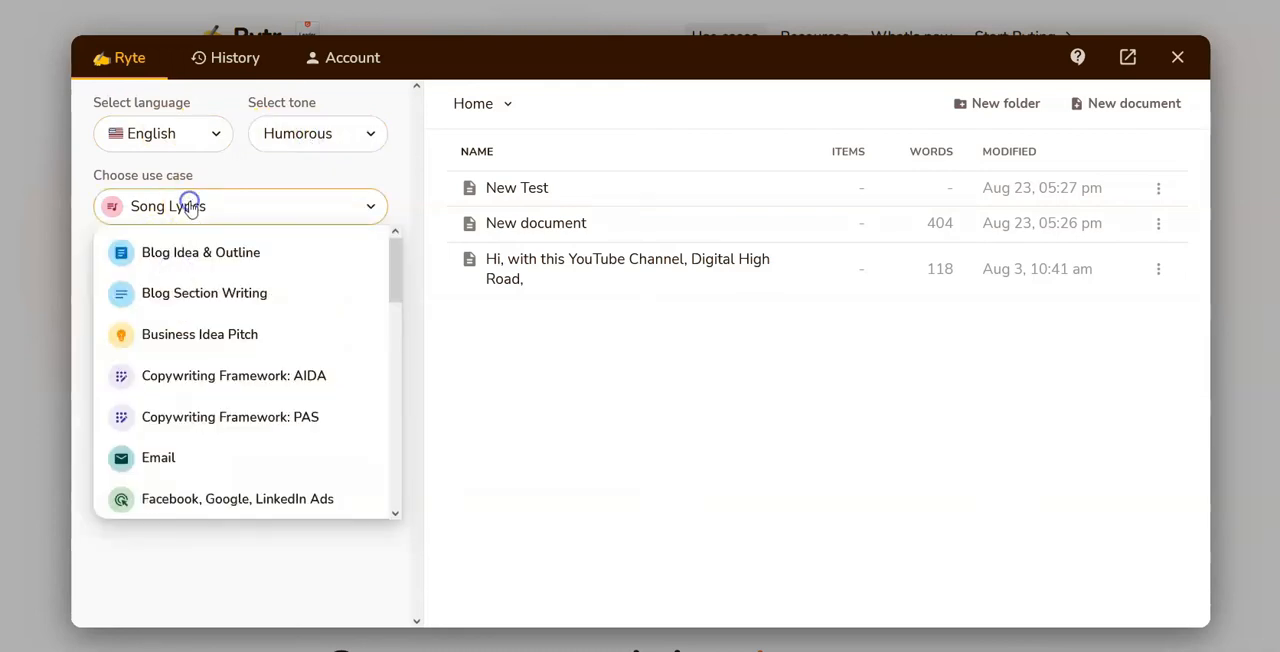
scroll(280, 305, "down", 4)
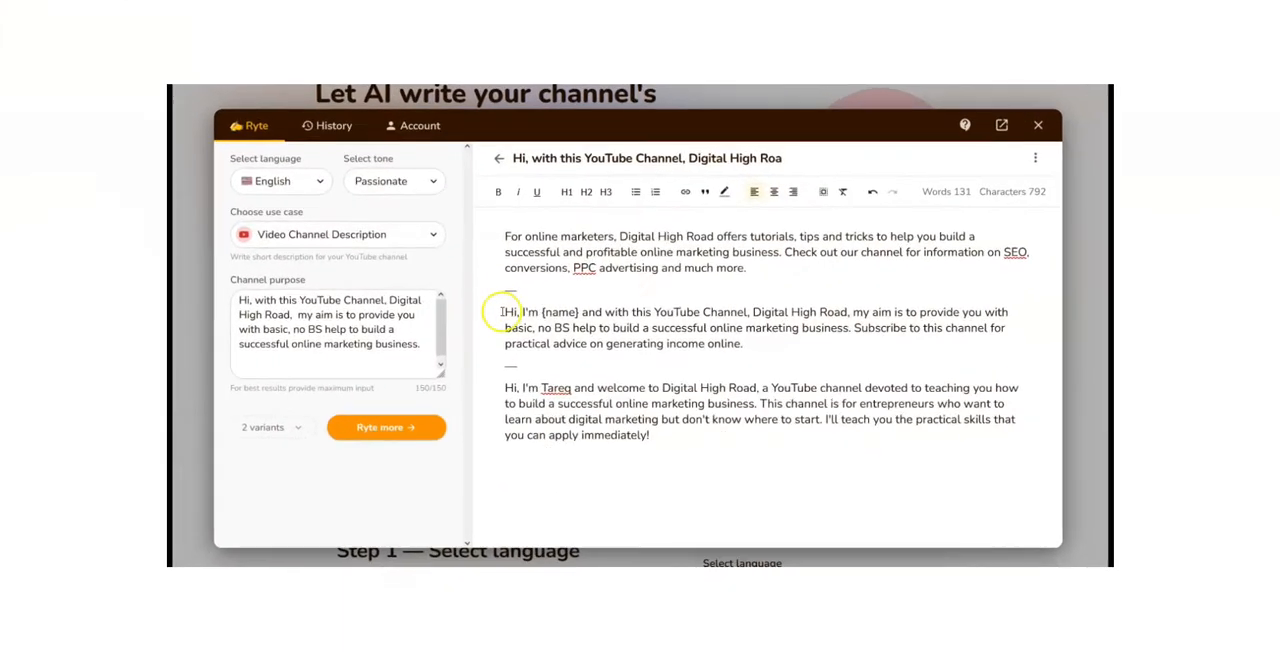
Step: Rephrase the second channel description variant and the last two sentences of the third variant
left_click_drag(503, 312, 729, 362)
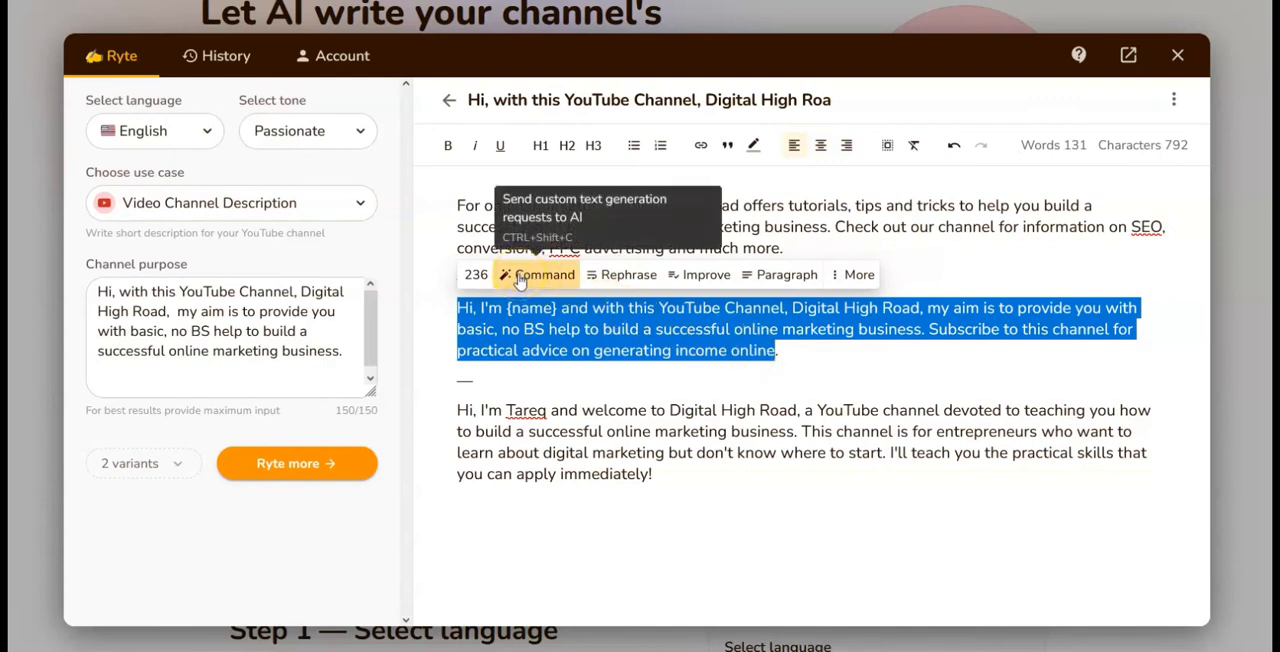
left_click(629, 275)
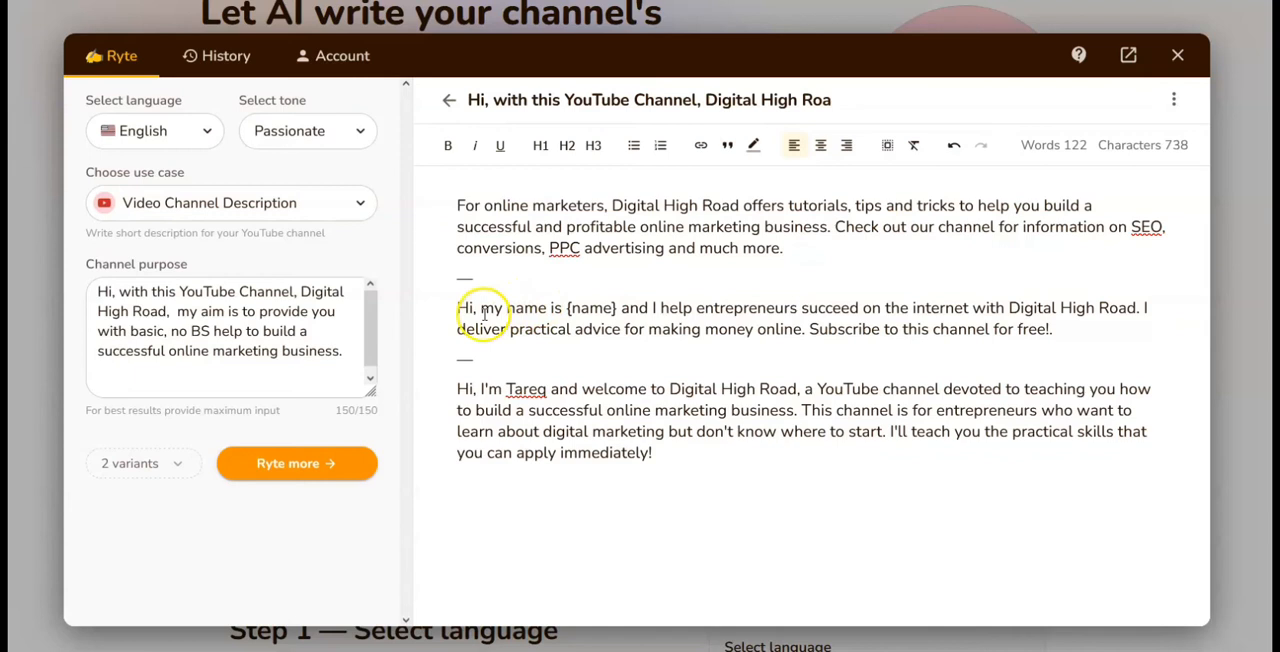
left_click_drag(456, 387, 606, 458)
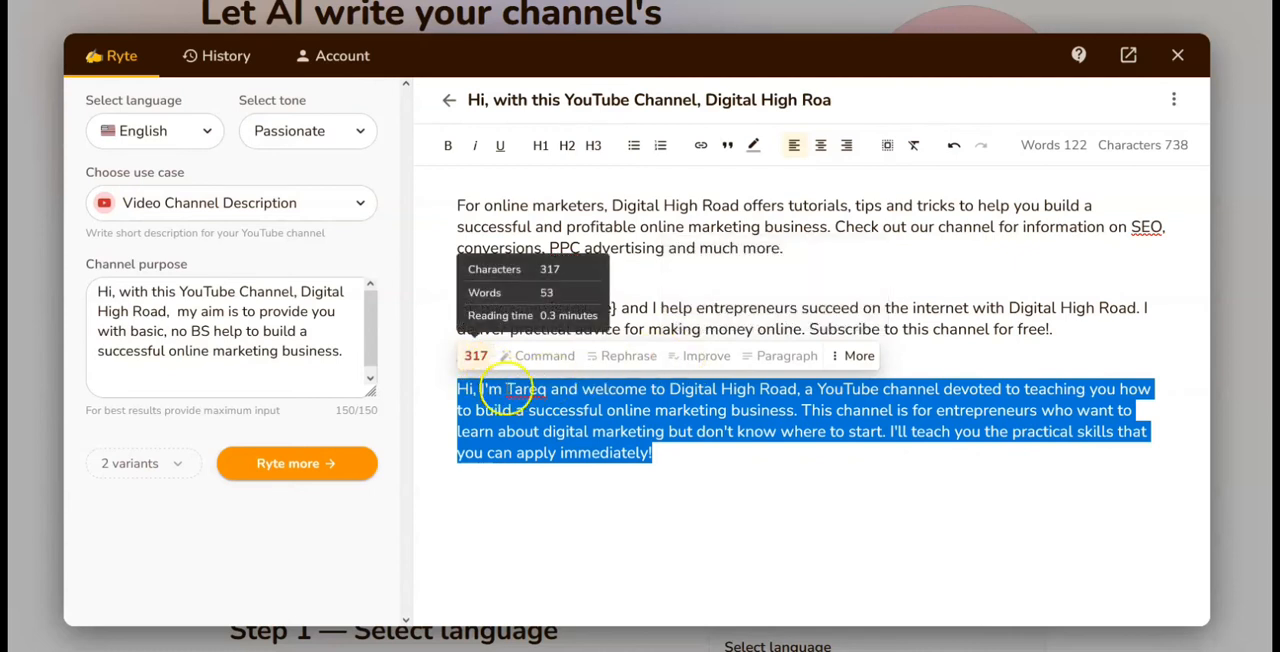
left_click(675, 452)
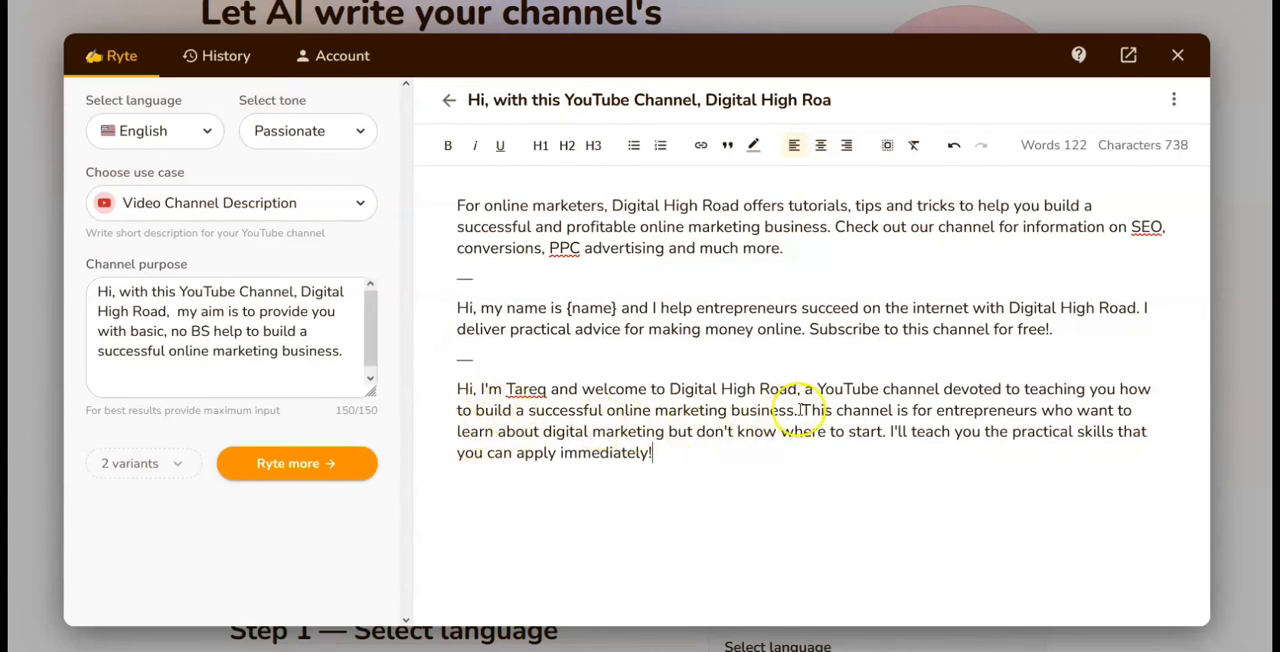
left_click_drag(800, 410, 838, 449)
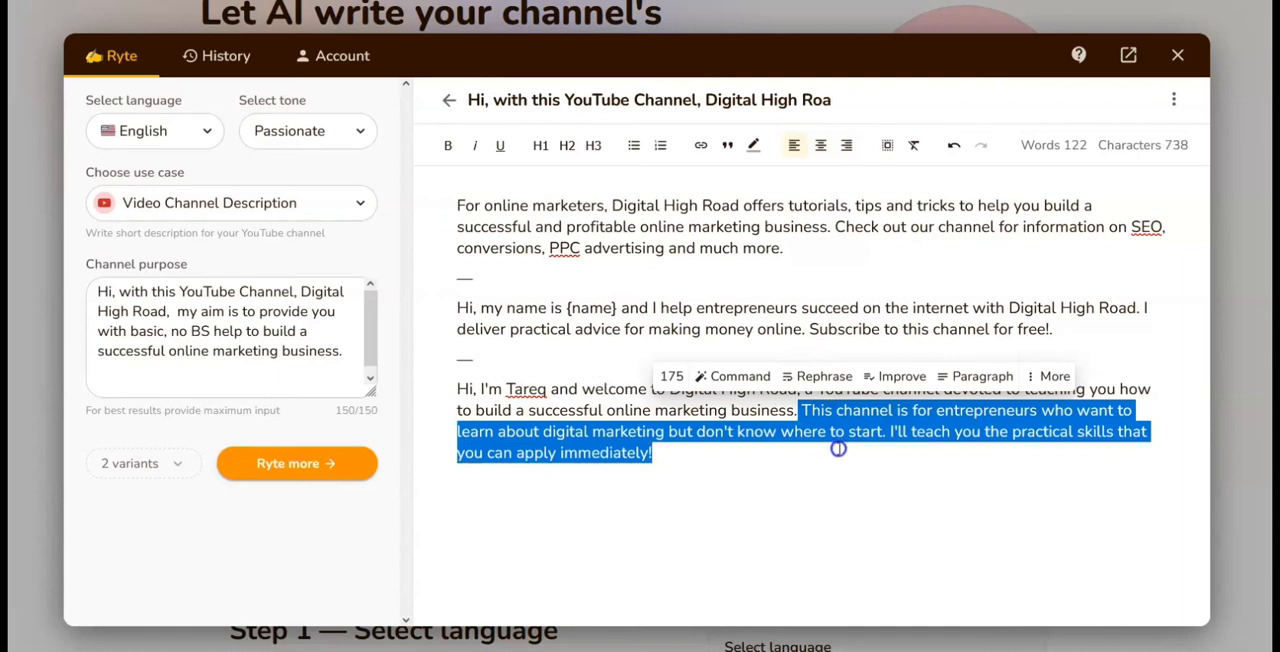
left_click(818, 377)
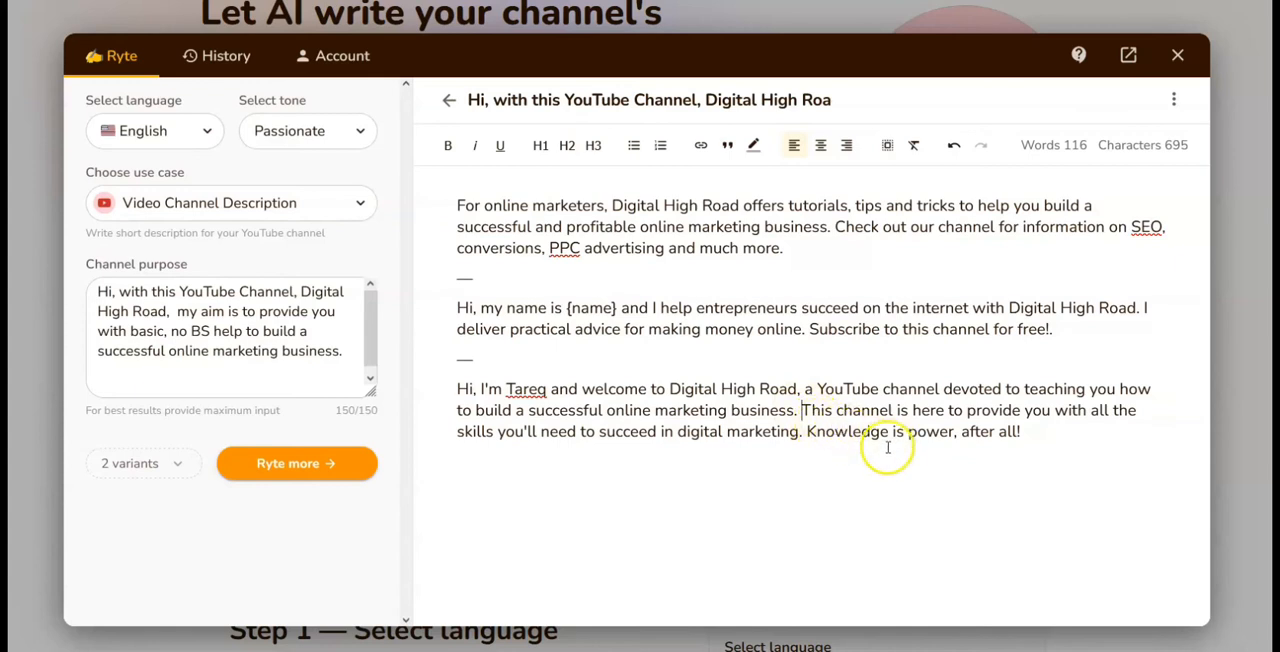
Step: Try to refine the whole third channel description variant with the Improve command
left_click_drag(458, 389, 1016, 450)
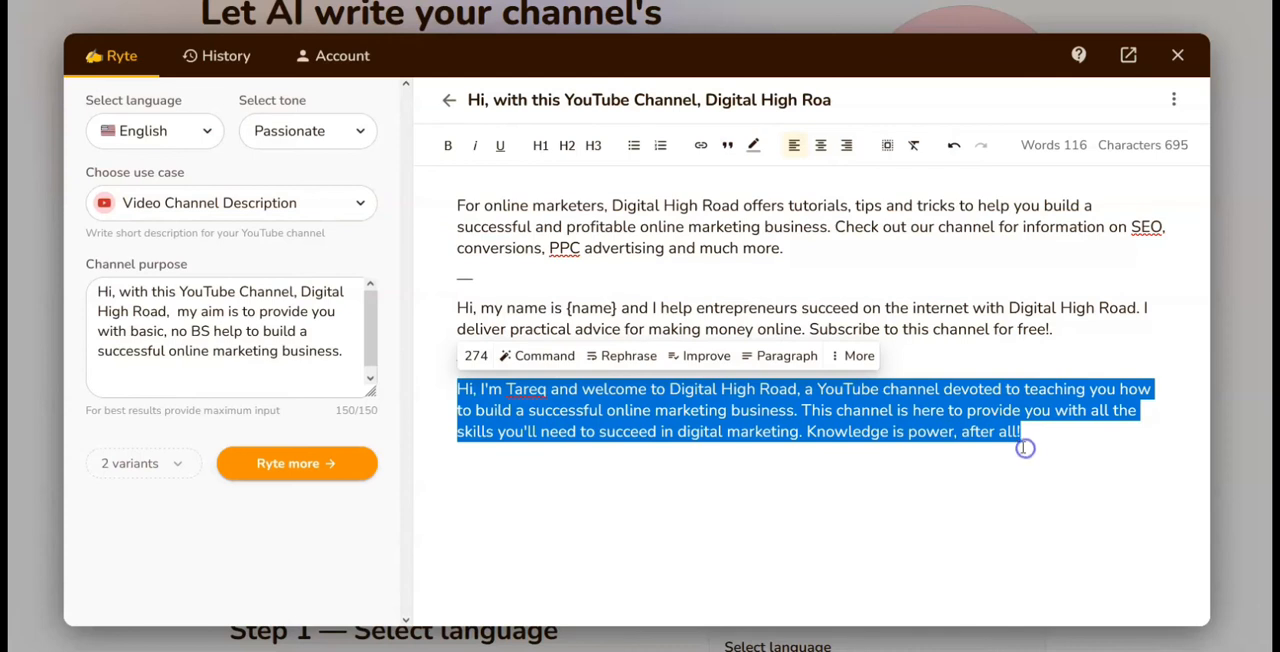
left_click(703, 358)
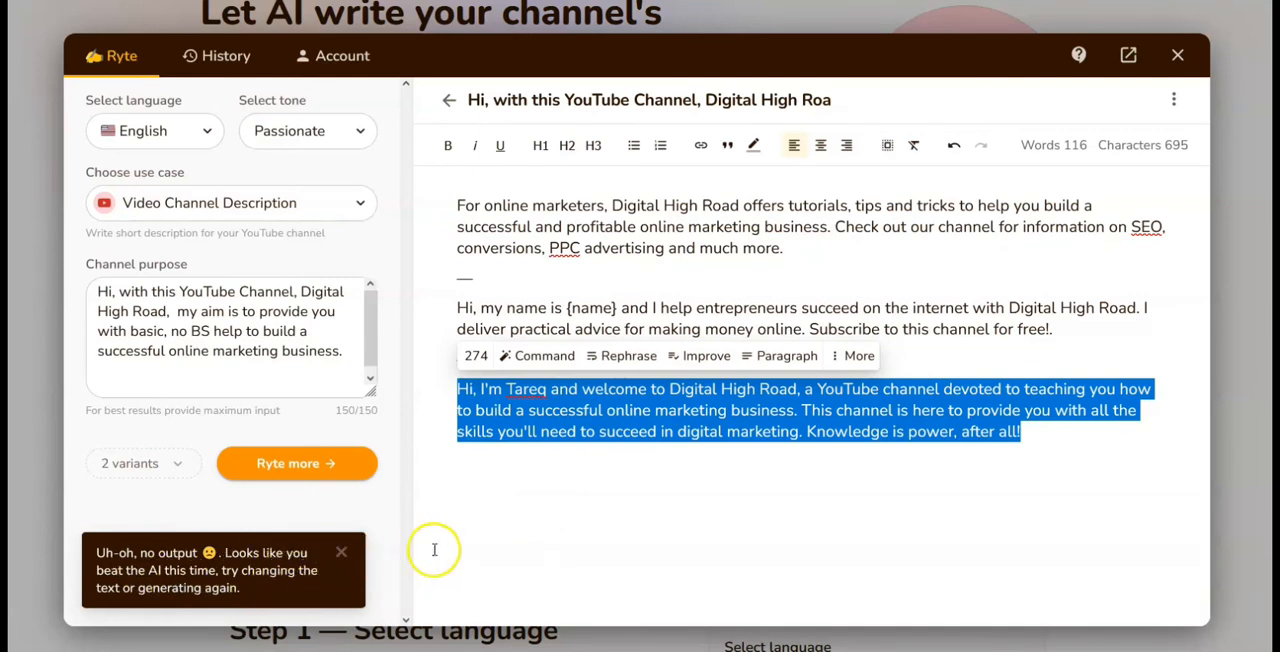
left_click(681, 486)
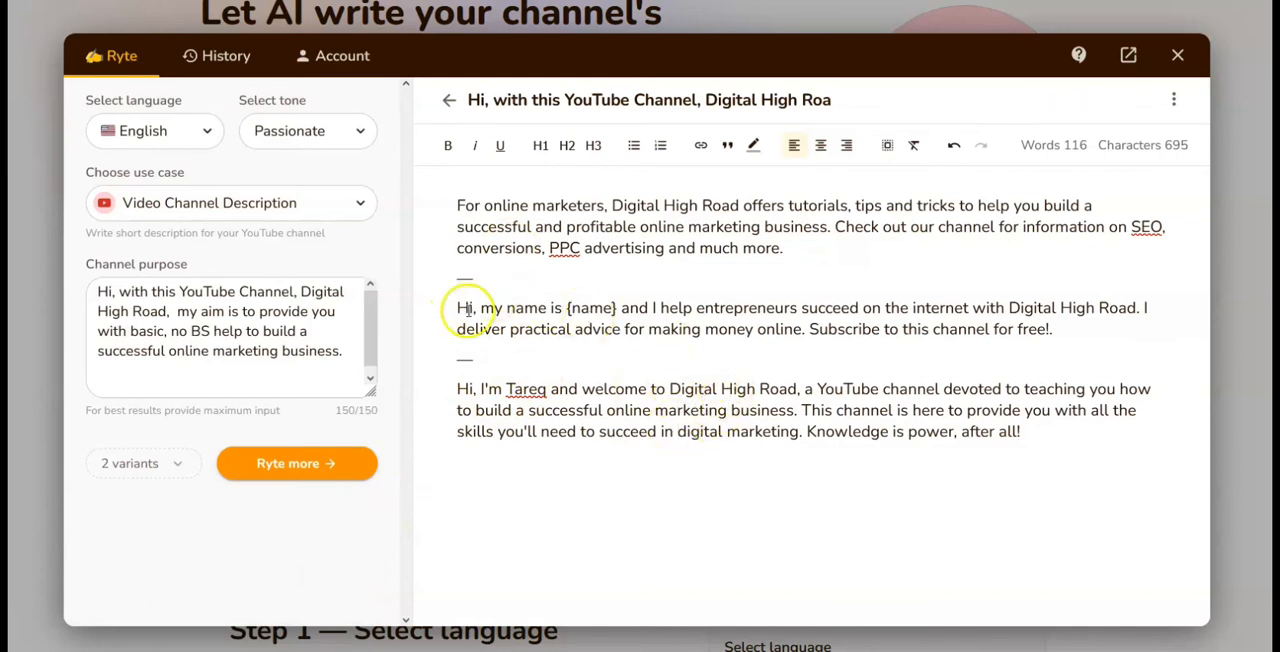
Step: Expand the first channel description variant, which starts with "For online marketers"
left_click_drag(462, 205, 827, 248)
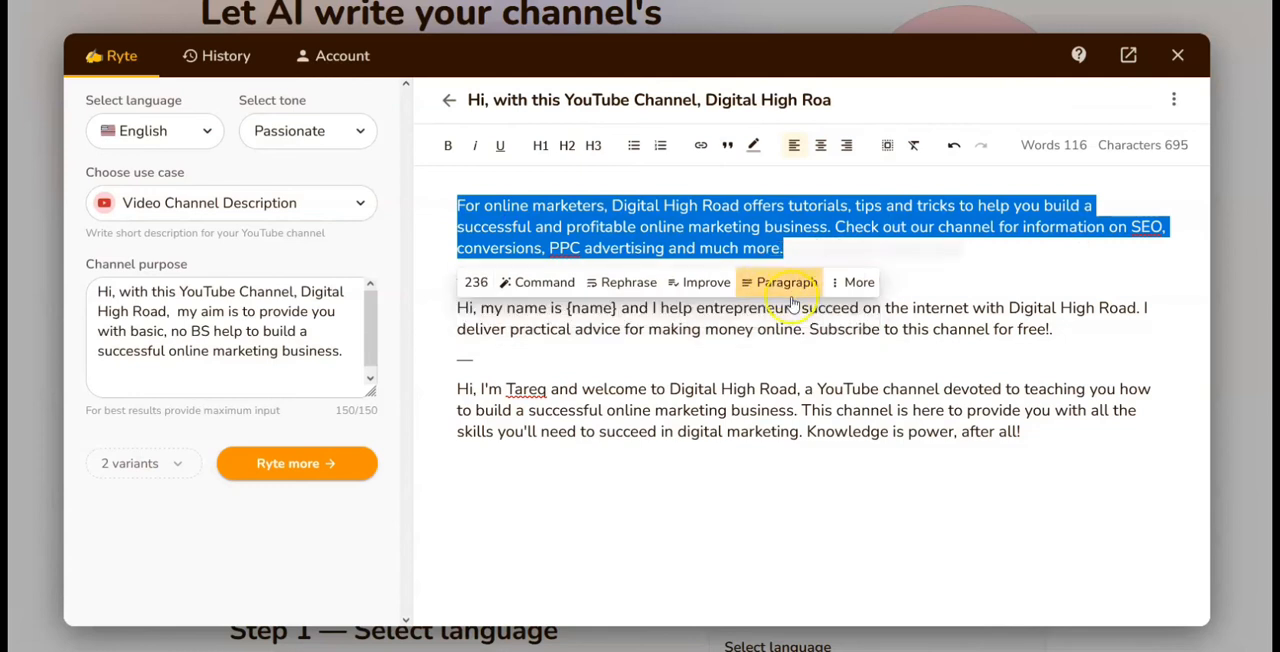
left_click(851, 284)
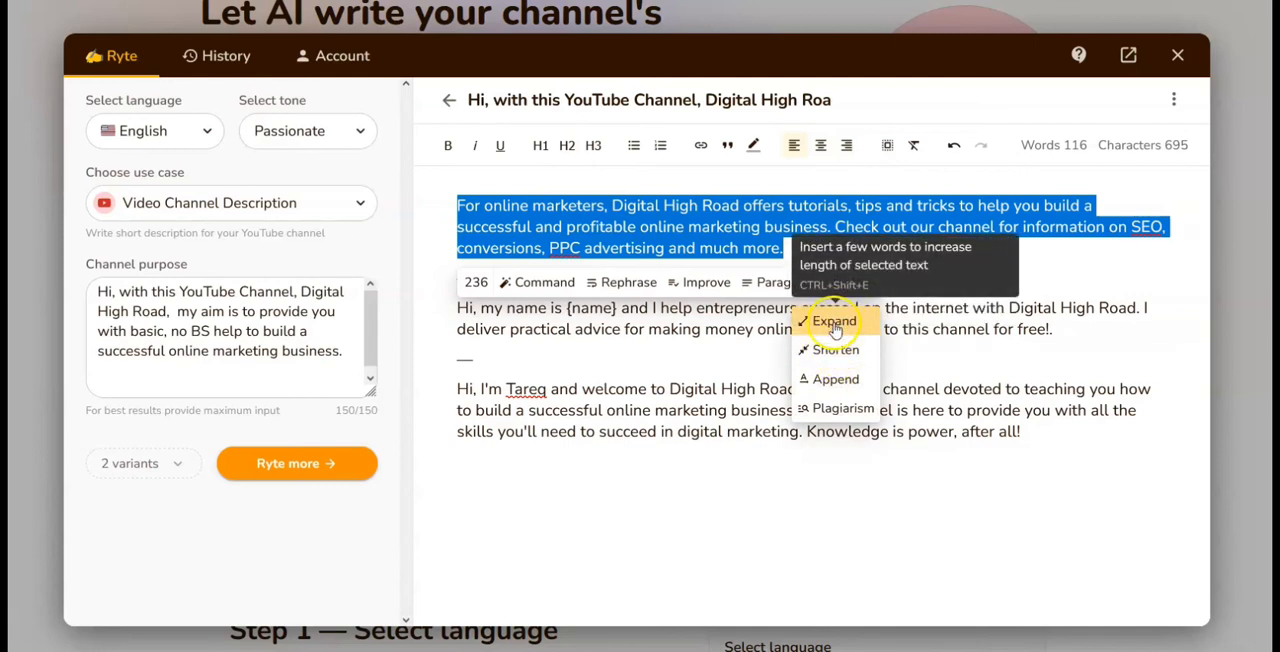
left_click(836, 322)
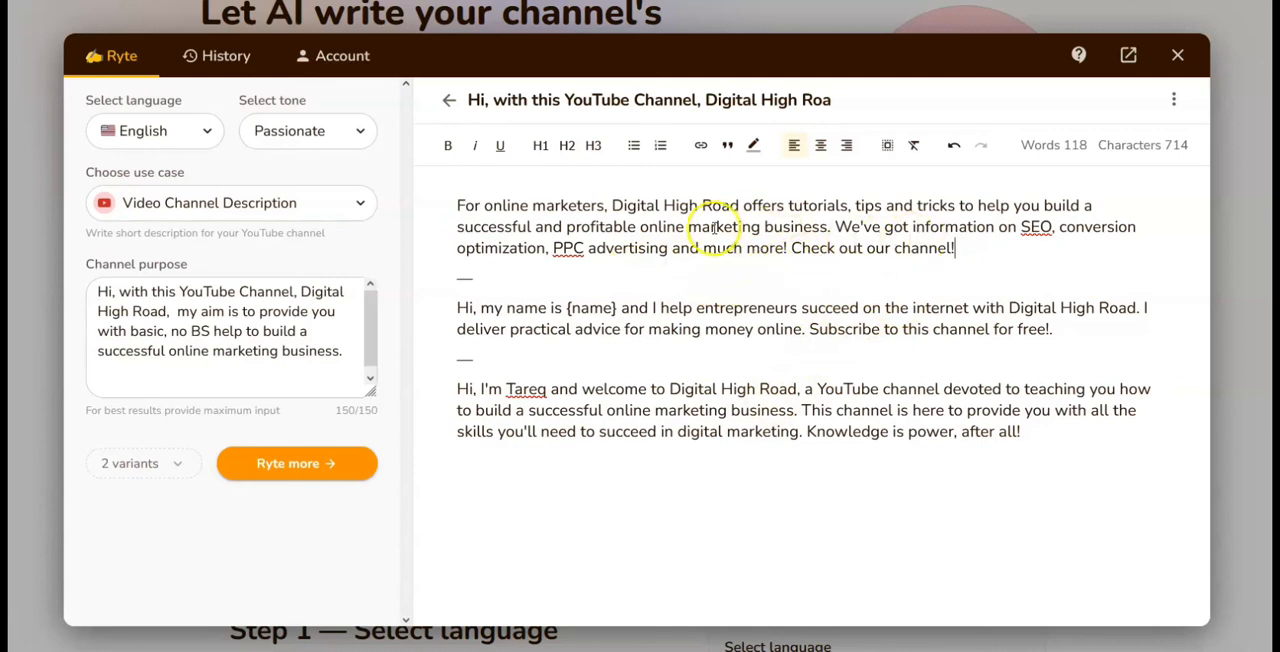
left_click(287, 332)
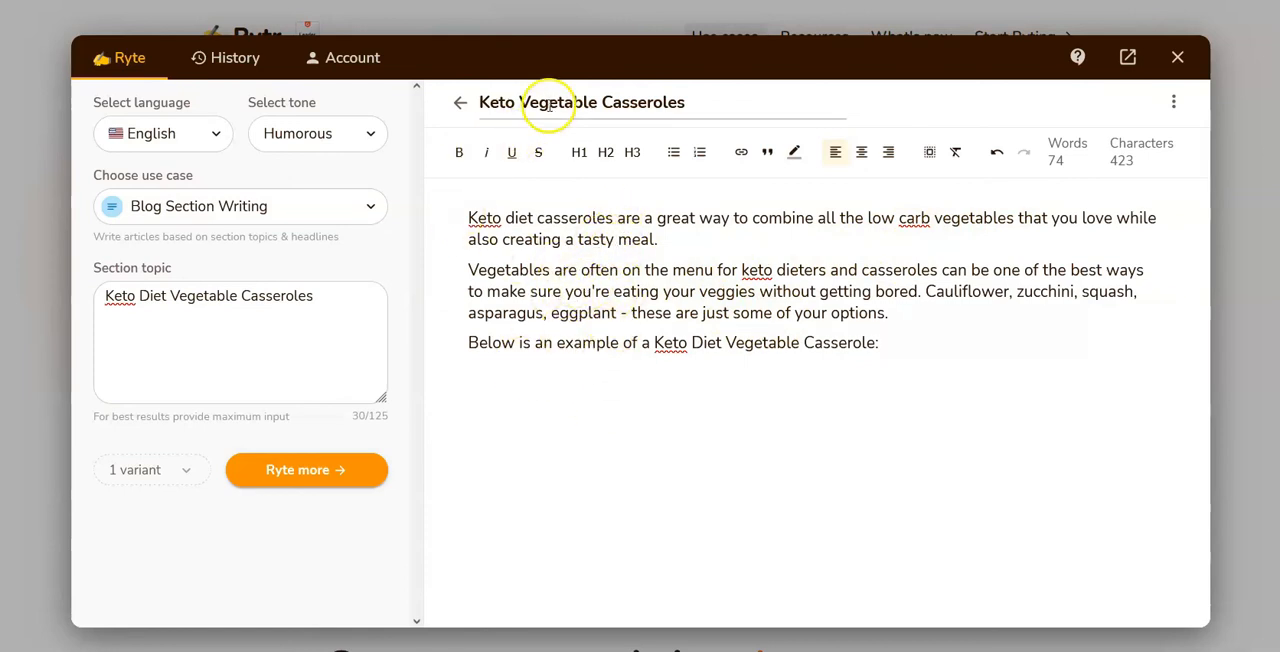
Step: Close the Keto Vegetable Casseroles editor, and in the account's credits open the Rytr Premium subscription form and choose yearly payment
left_click(1178, 62)
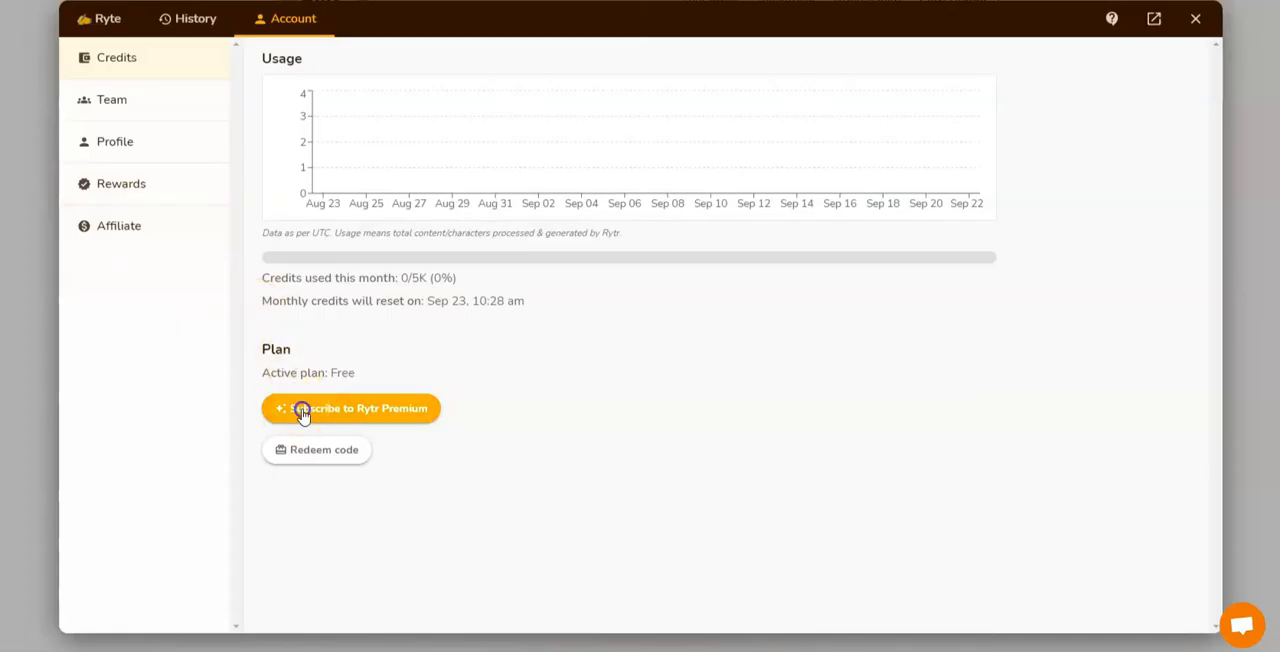
left_click(302, 413)
scroll(703, 357, "down", 2)
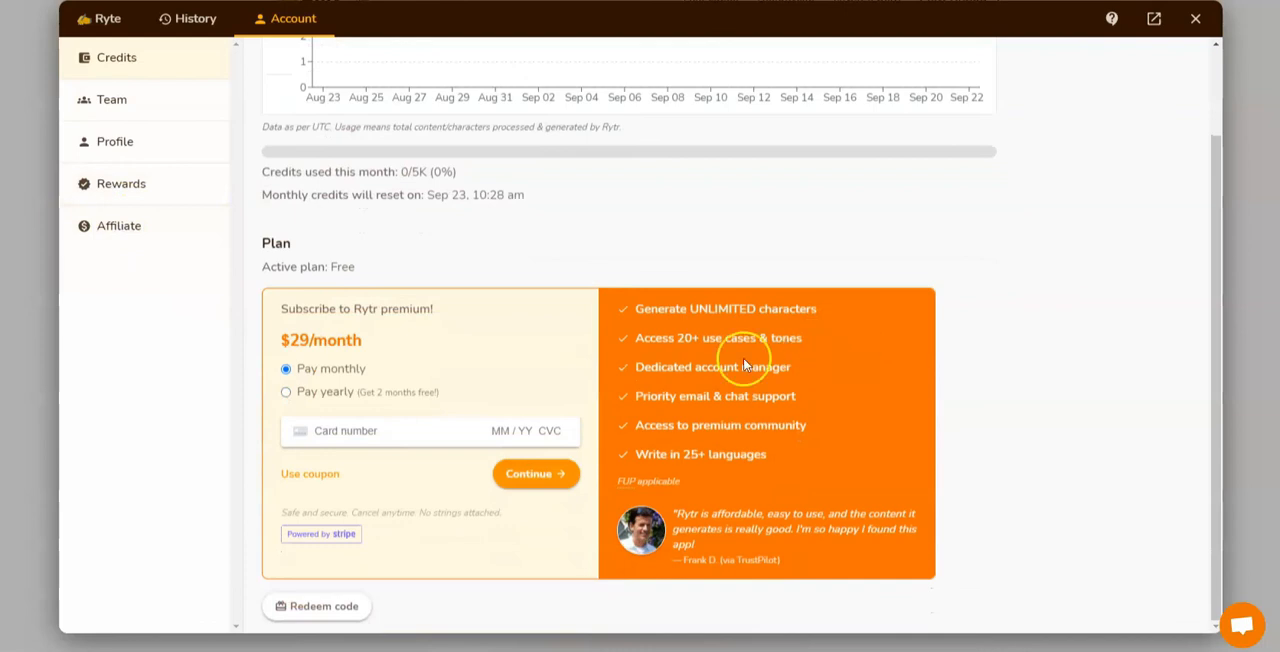
left_click(287, 394)
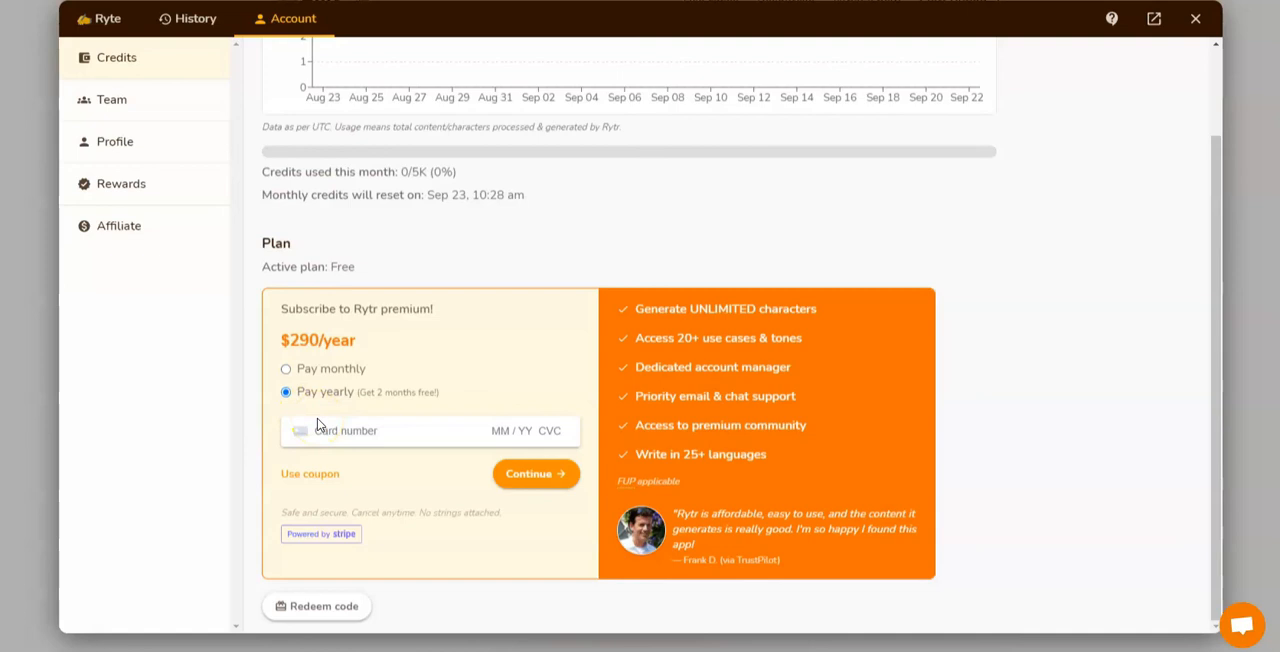